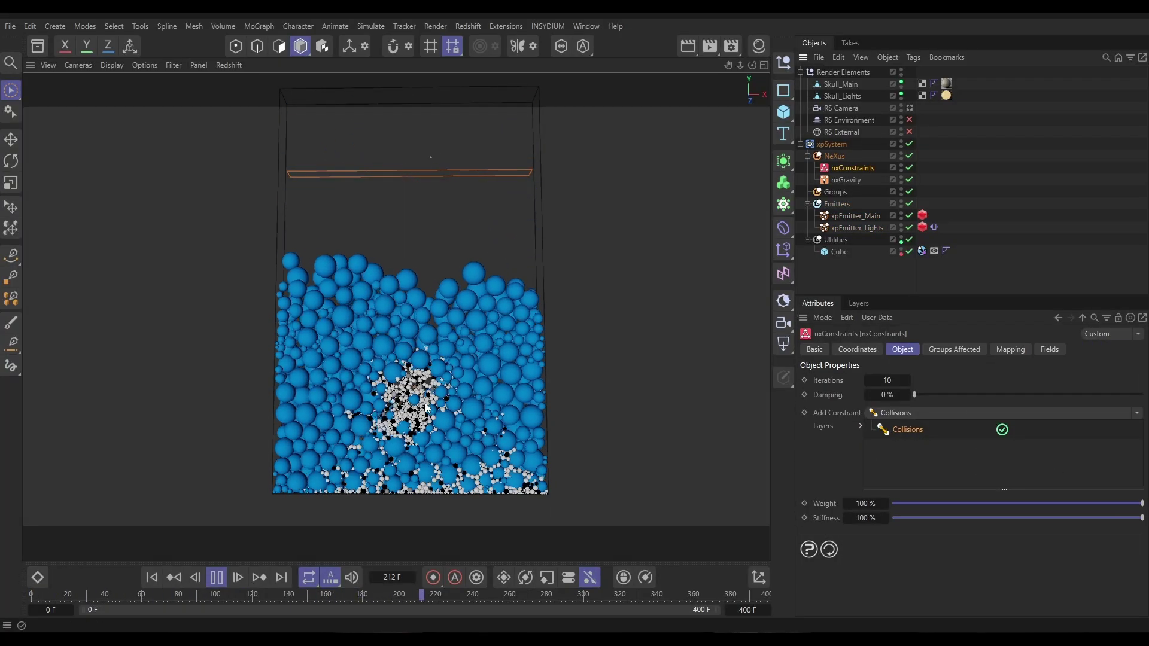
- Pause the simulation and inspect the nxConstraints settings
{"action": "left_click", "coordinate": [217, 577]}
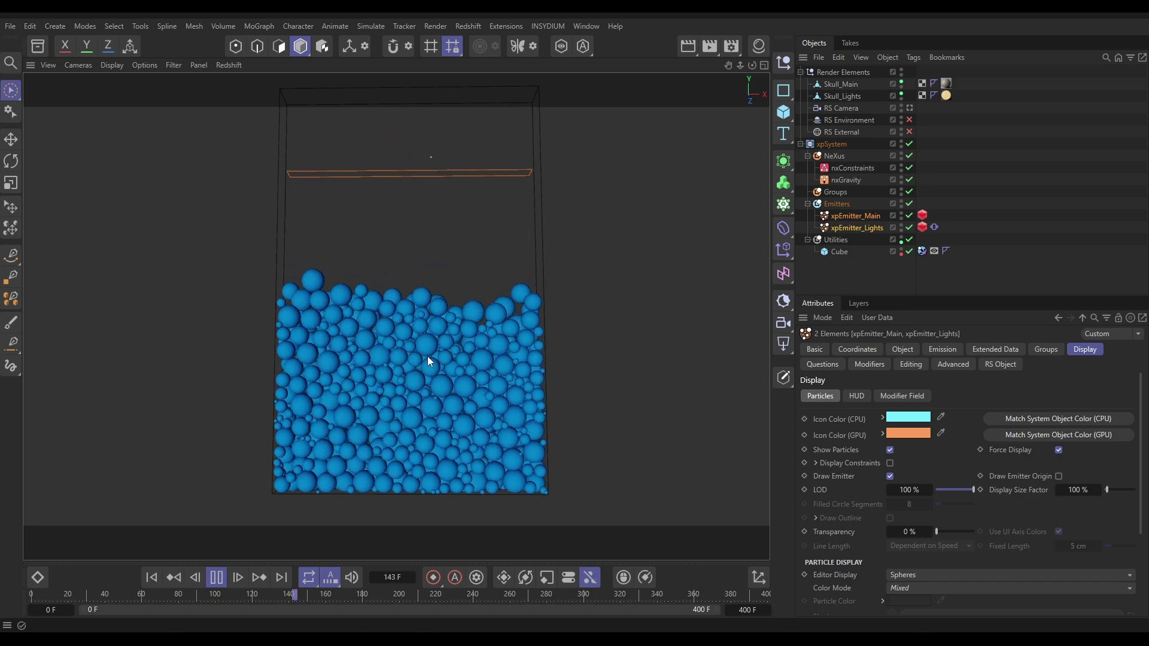
{"action": "left_click", "coordinate": [846, 169]}
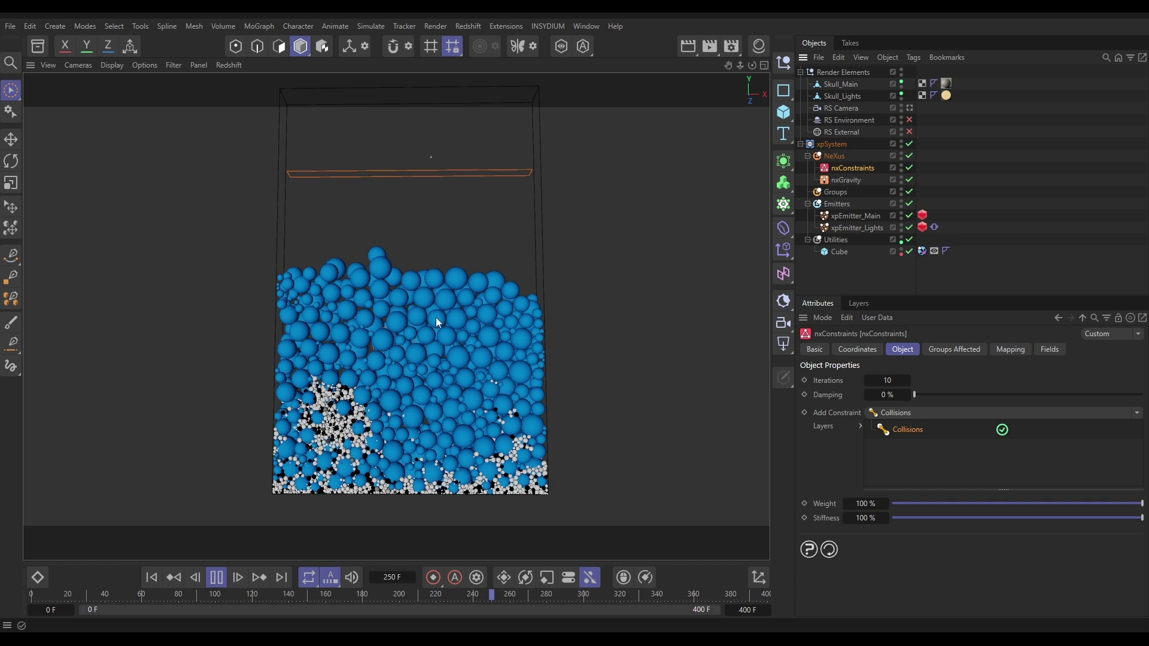
{"action": "left_click", "coordinate": [218, 581]}
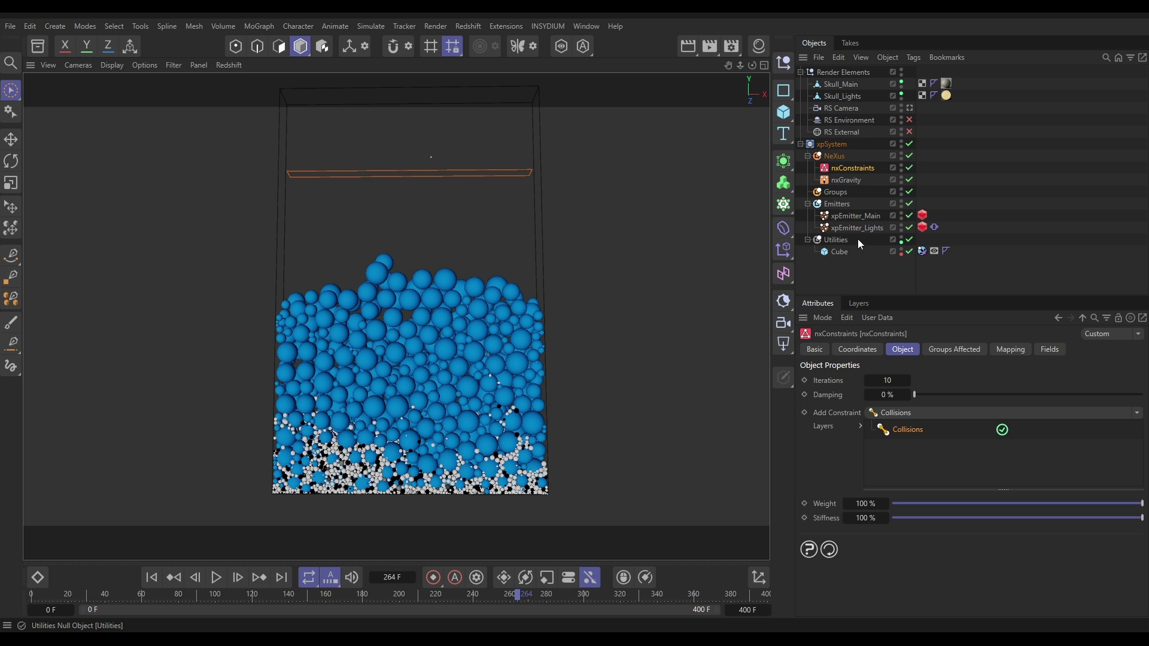
- Set Editor Display to Box (Filled) for xpEmitter_Main and xpEmitter_Lights, then replay from frame 0
{"action": "left_click", "coordinate": [857, 217]}
{"action": "left_click", "coordinate": [847, 227], "text": "shift"}
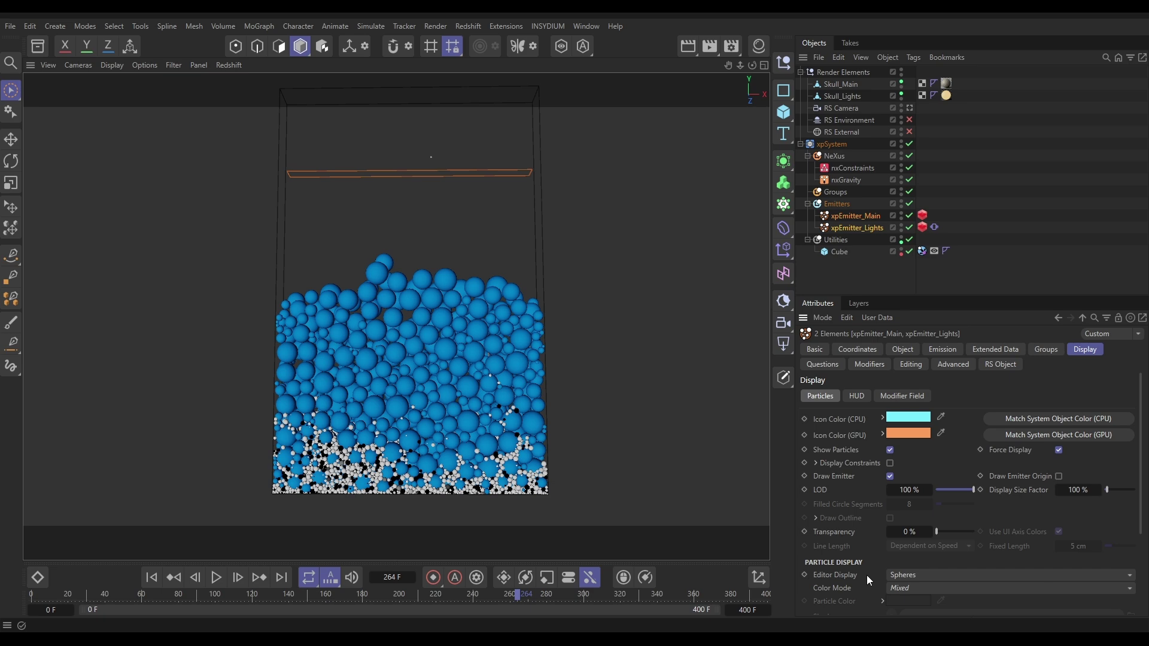
{"action": "left_click", "coordinate": [902, 574]}
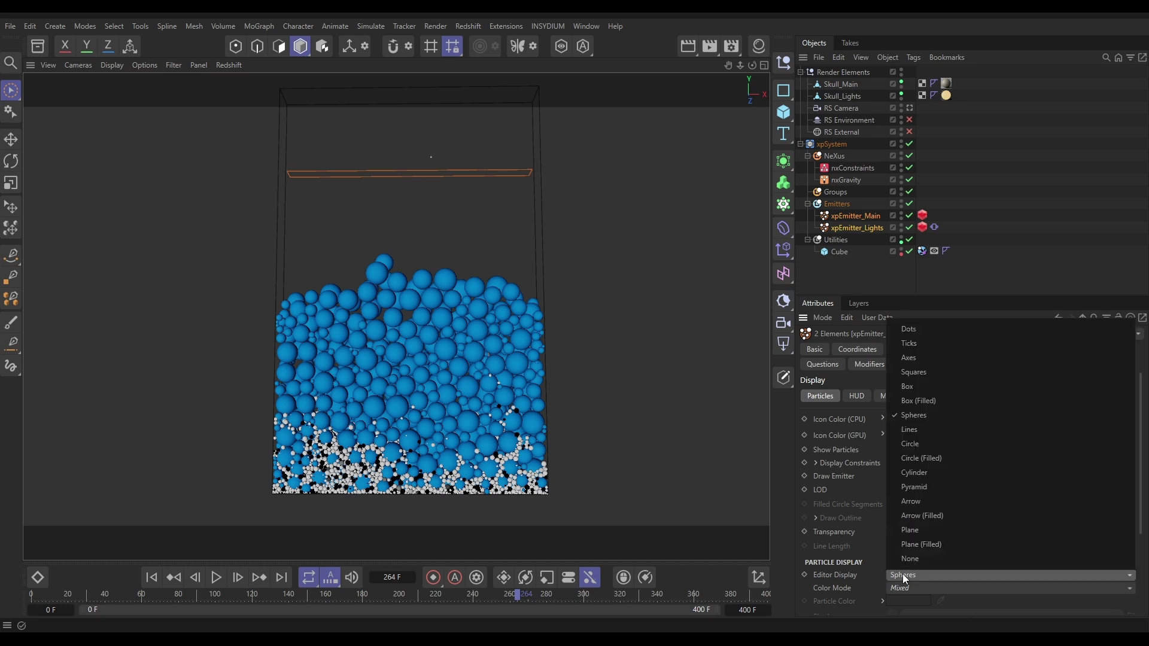
{"action": "left_click", "coordinate": [916, 401]}
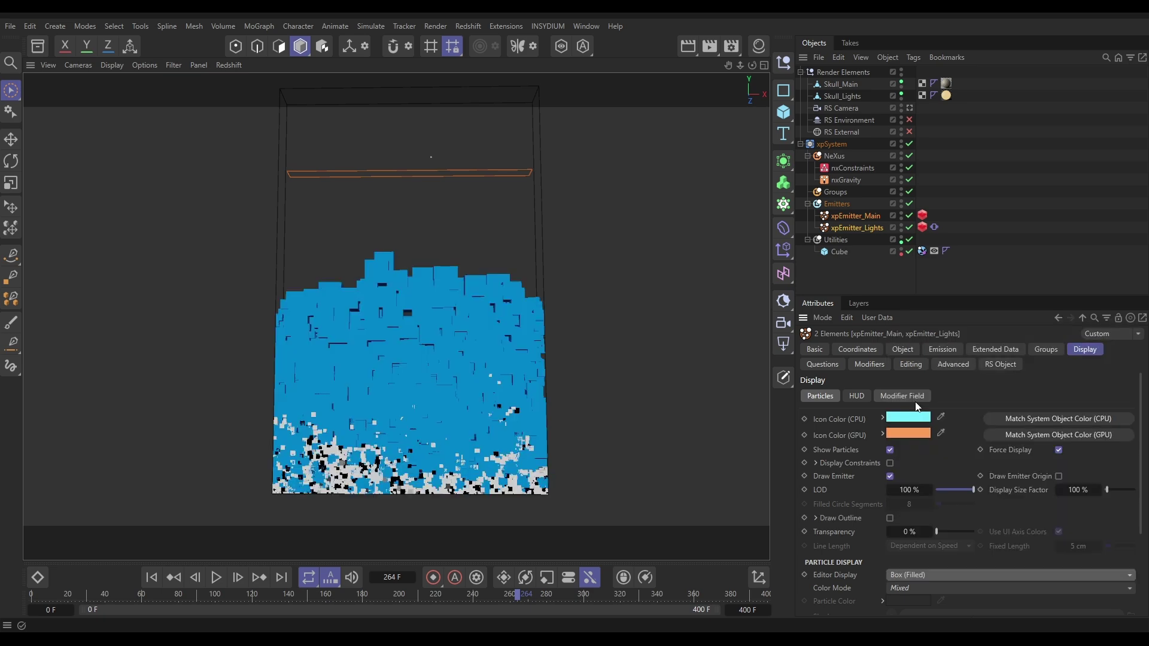
{"action": "left_click", "coordinate": [152, 577]}
{"action": "left_click", "coordinate": [216, 577]}
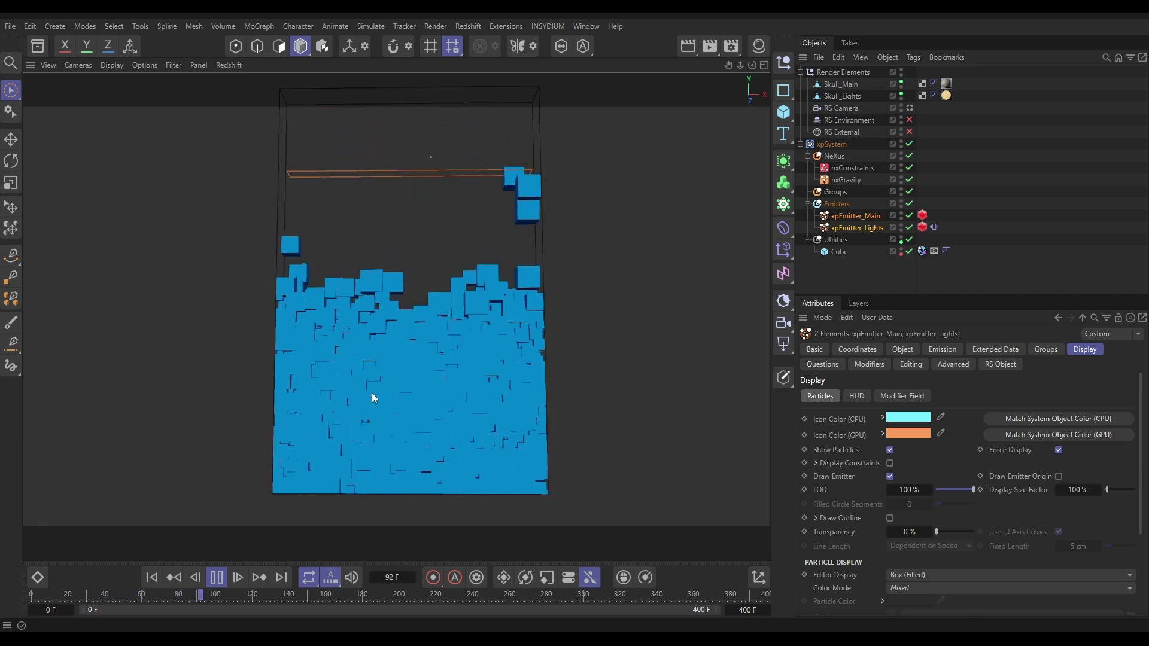
{"action": "left_click_drag", "start_coordinate": [417, 395], "coordinate": [400, 421], "text": "alt"}
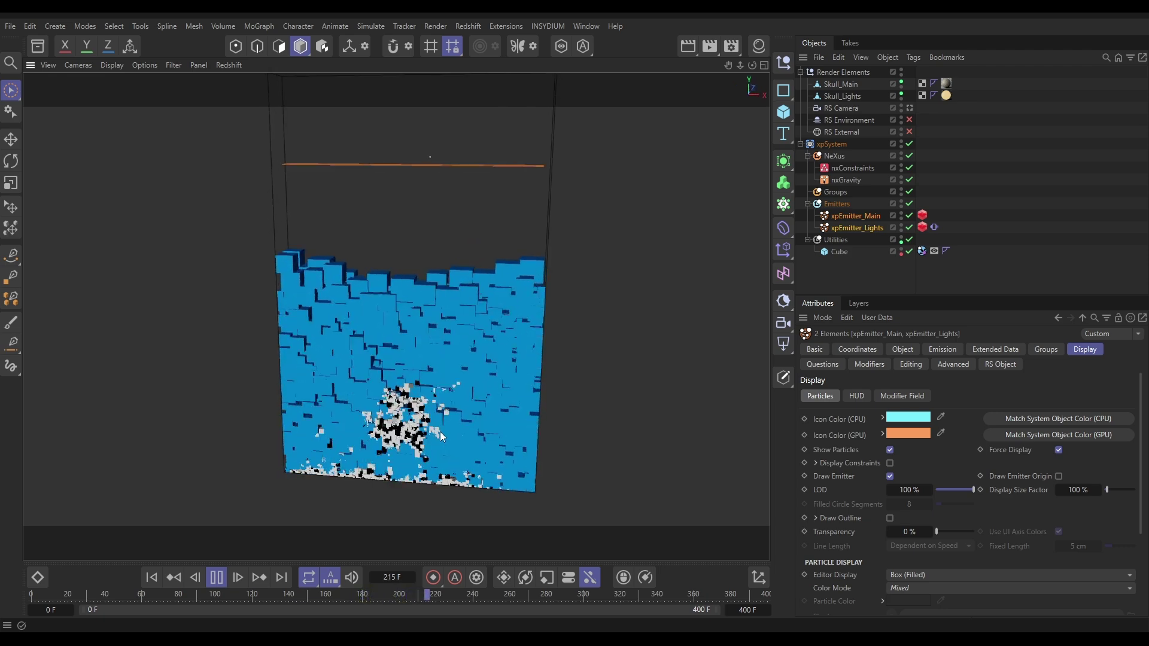
{"action": "left_click", "coordinate": [216, 577]}
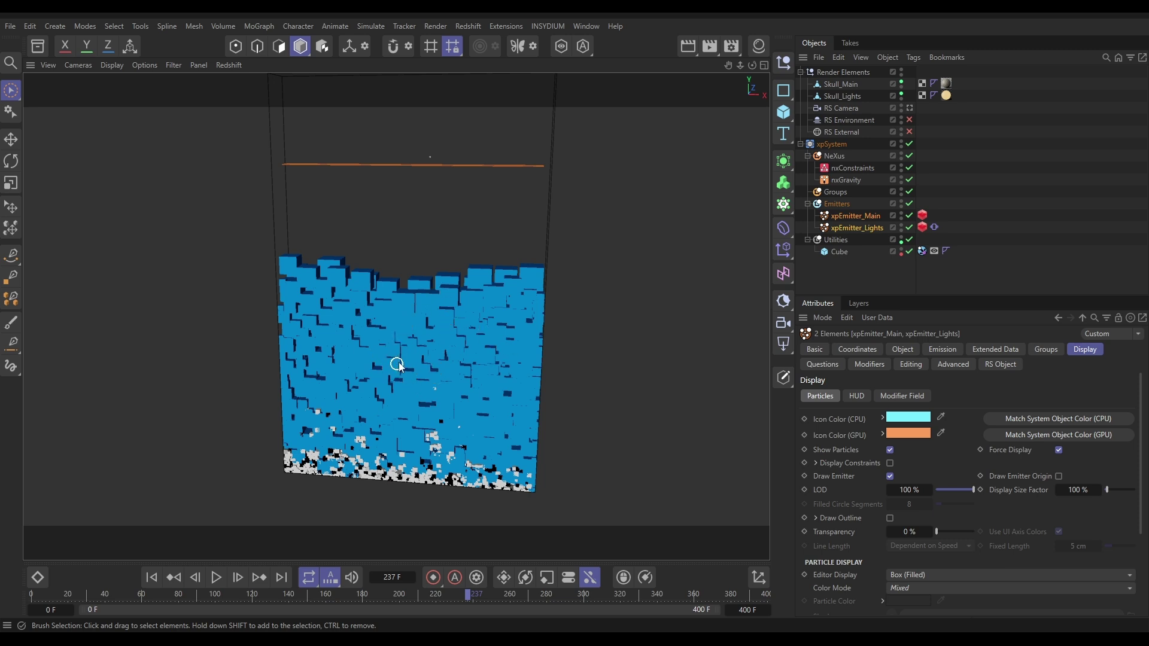
{"action": "mouse_move", "coordinate": [397, 365]}
{"action": "left_mouse_down", "text": "alt"}
{"action": "mouse_move", "coordinate": [424, 343]}
{"action": "mouse_move", "coordinate": [413, 325]}
{"action": "mouse_move", "coordinate": [439, 381]}
{"action": "mouse_move", "coordinate": [579, 373]}
{"action": "mouse_move", "coordinate": [450, 361]}
{"action": "mouse_move", "coordinate": [406, 343]}
{"action": "mouse_move", "coordinate": [414, 351]}
{"action": "left_mouse_up", "text": "alt"}
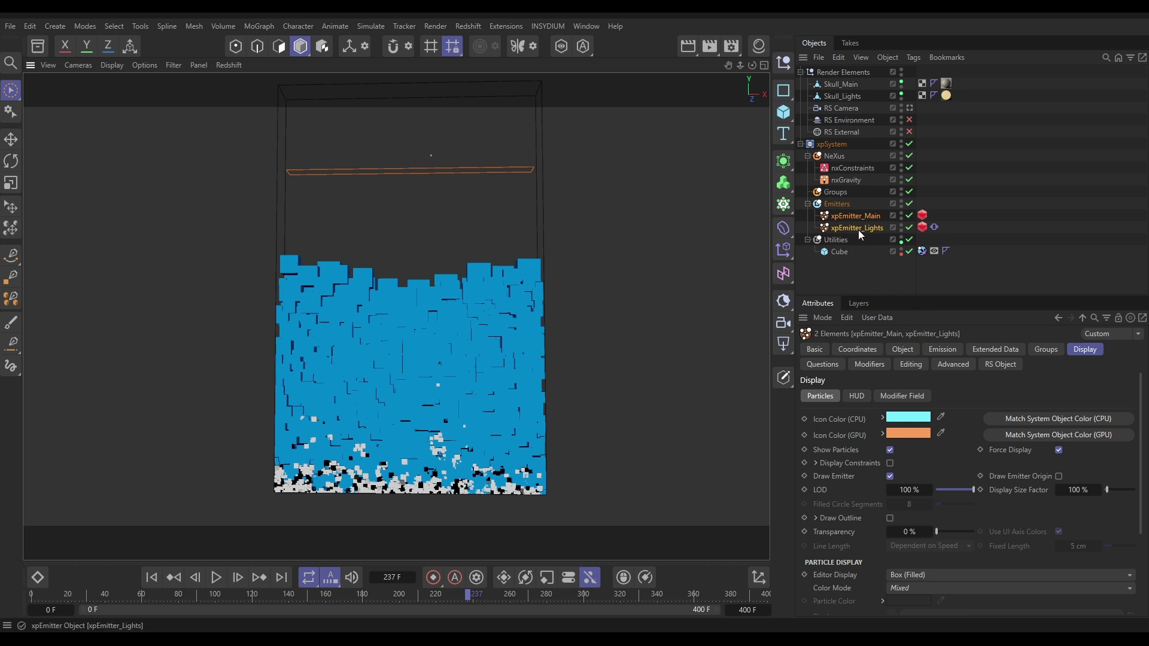
- Enable Use Rotation set to Random in Extended Data, then replay and pause at frame 258
{"action": "left_click", "coordinate": [991, 353]}
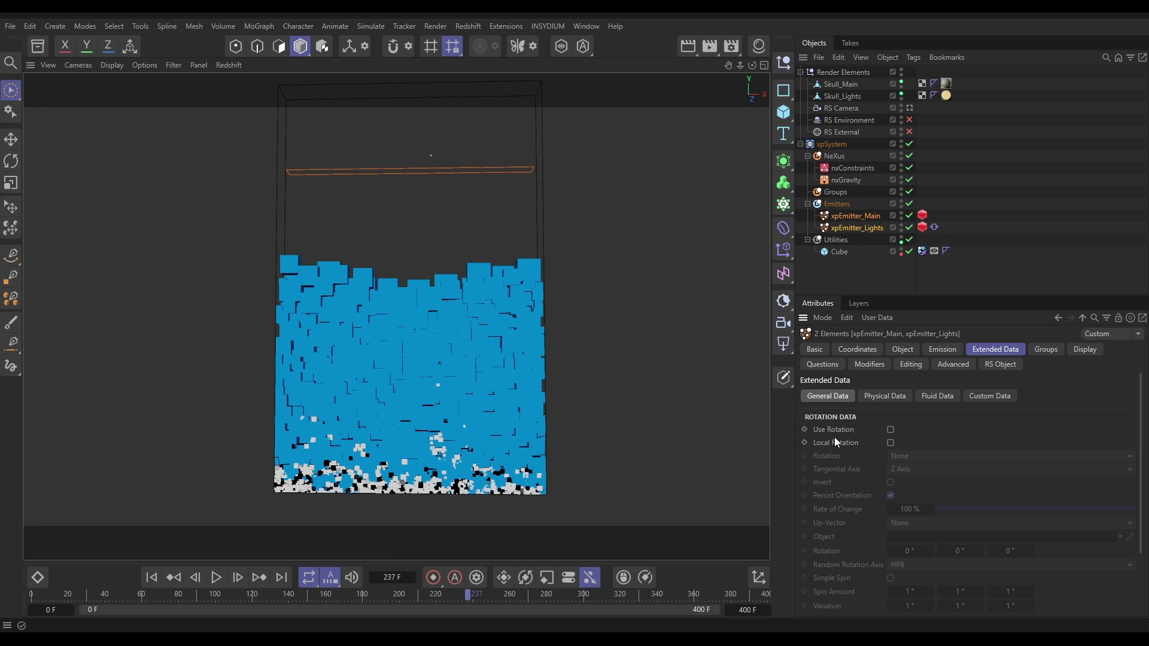
{"action": "left_click", "coordinate": [890, 430]}
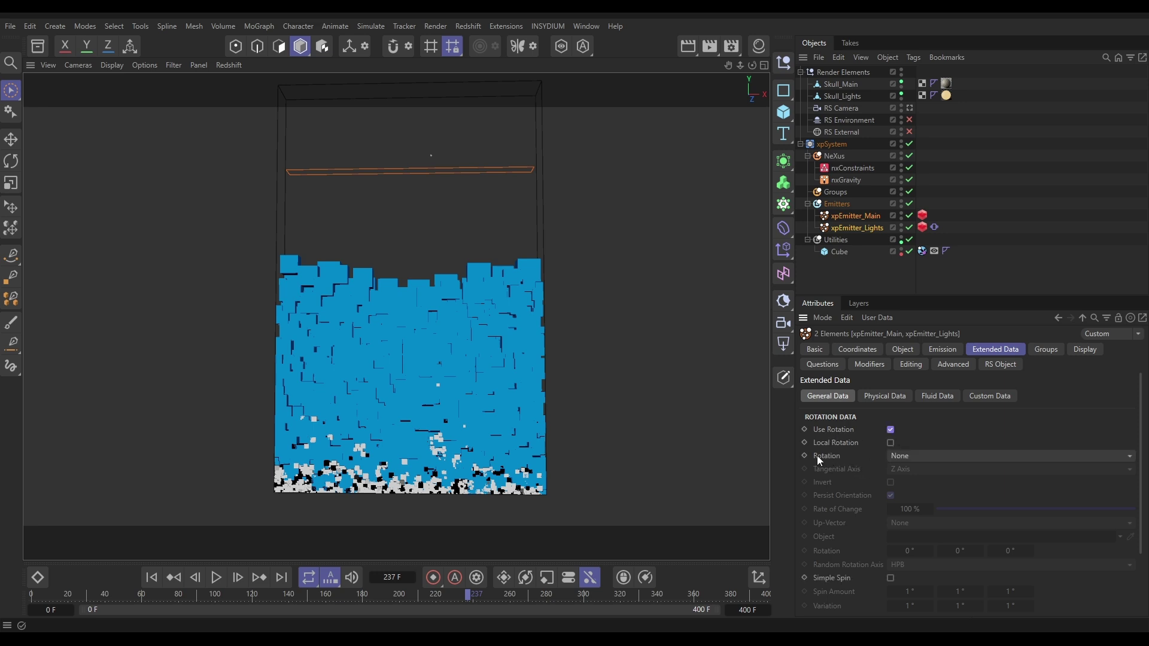
{"action": "left_click", "coordinate": [906, 456]}
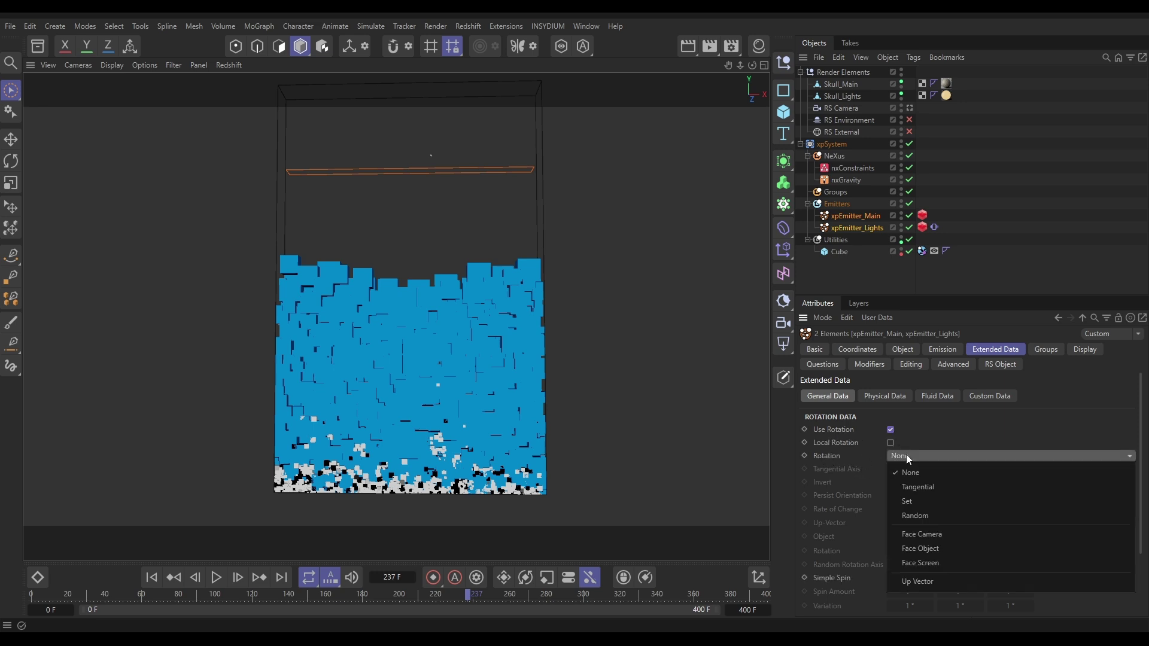
{"action": "left_click", "coordinate": [931, 516]}
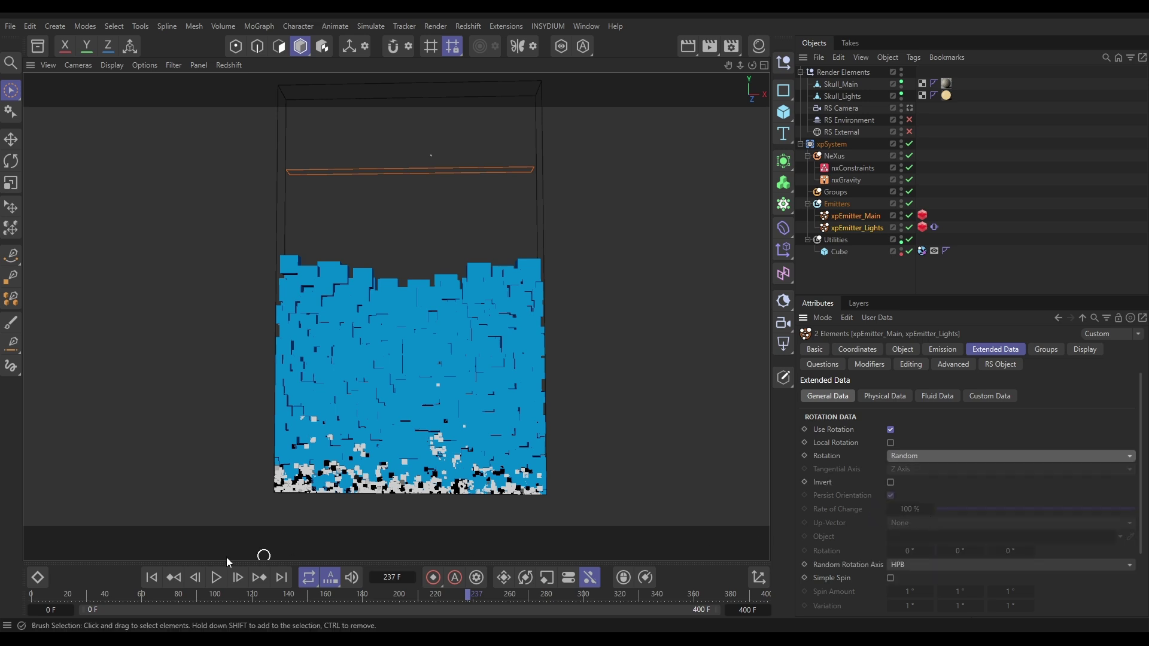
{"action": "left_click", "coordinate": [152, 578]}
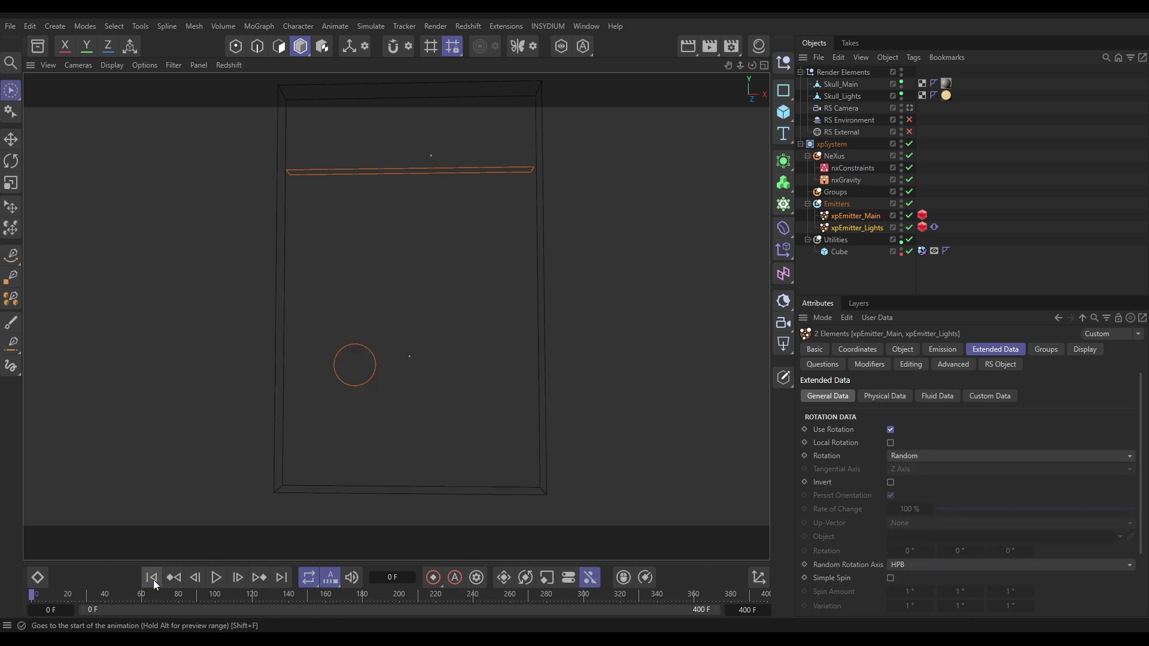
{"action": "left_click", "coordinate": [216, 578]}
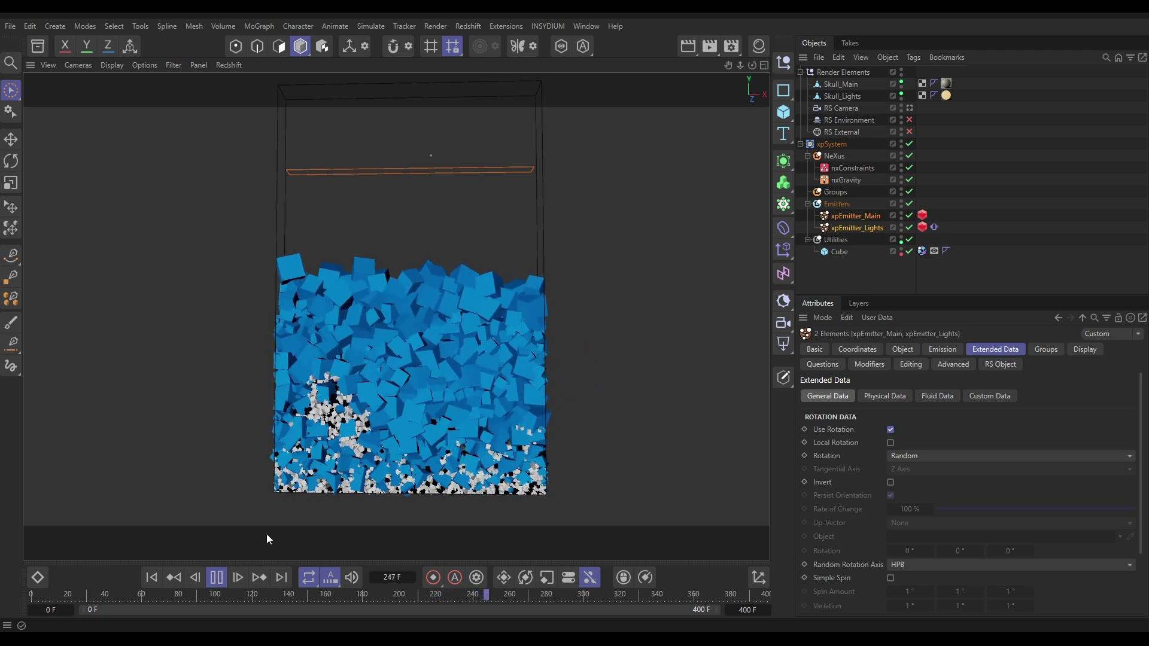
{"action": "left_click", "coordinate": [217, 577]}
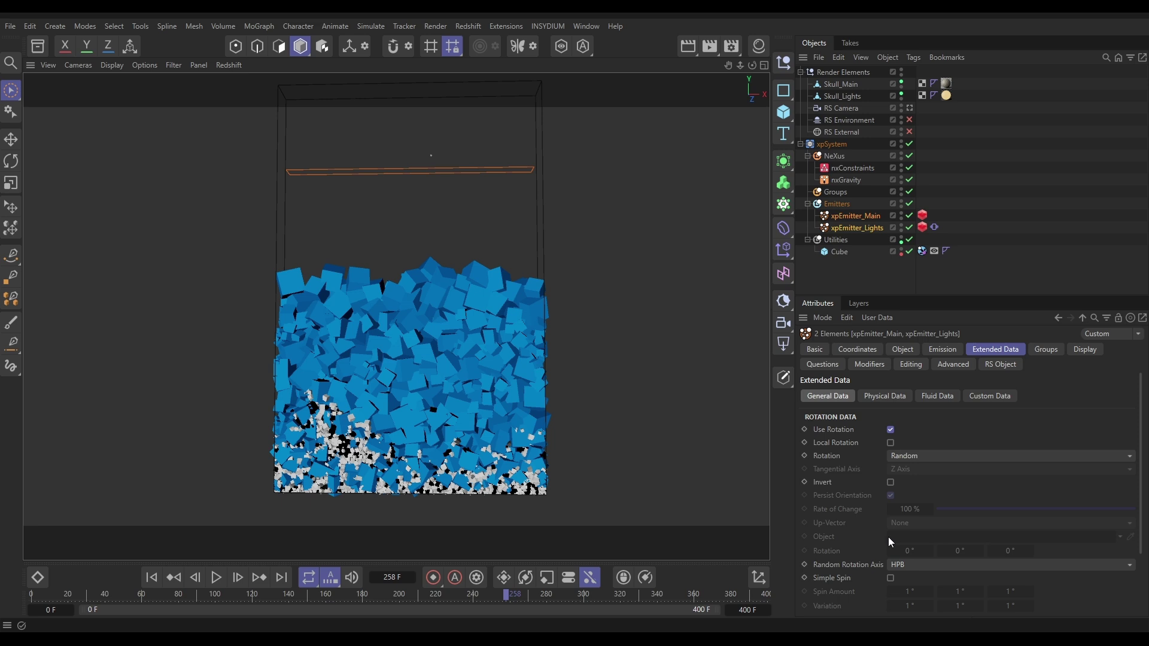
- Check Simple Spin in the Extended Data tab and replay the simulation from frame 0
{"action": "scroll", "coordinate": [874, 536], "scroll_direction": "down", "scroll_amount": 3}
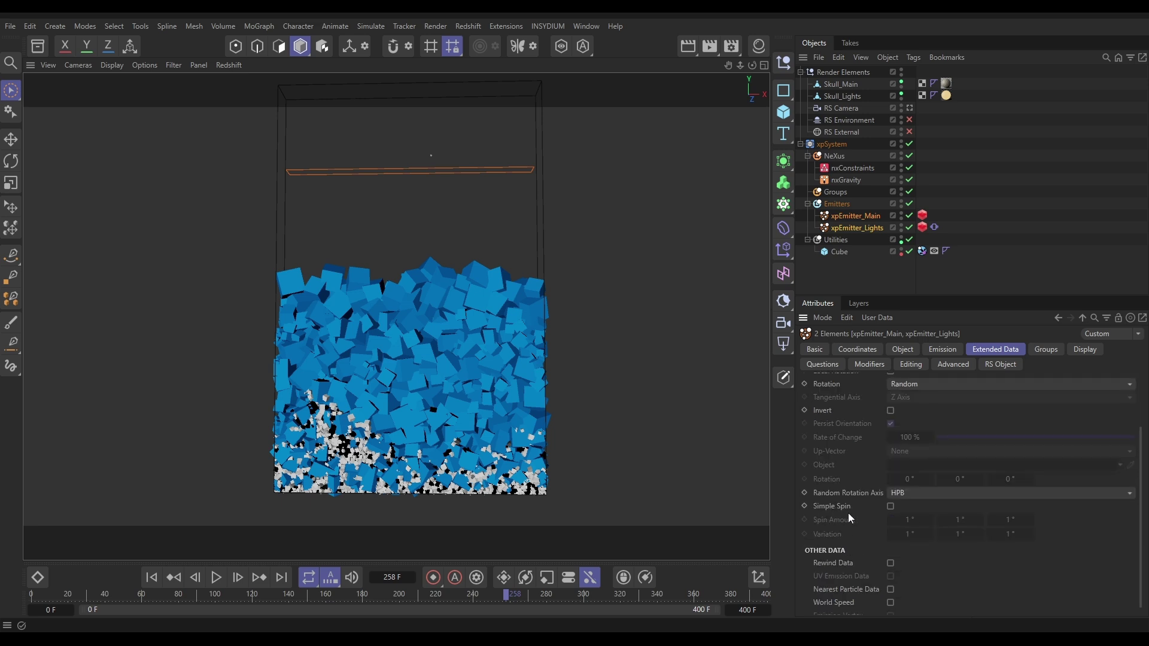
{"action": "left_click", "coordinate": [890, 506]}
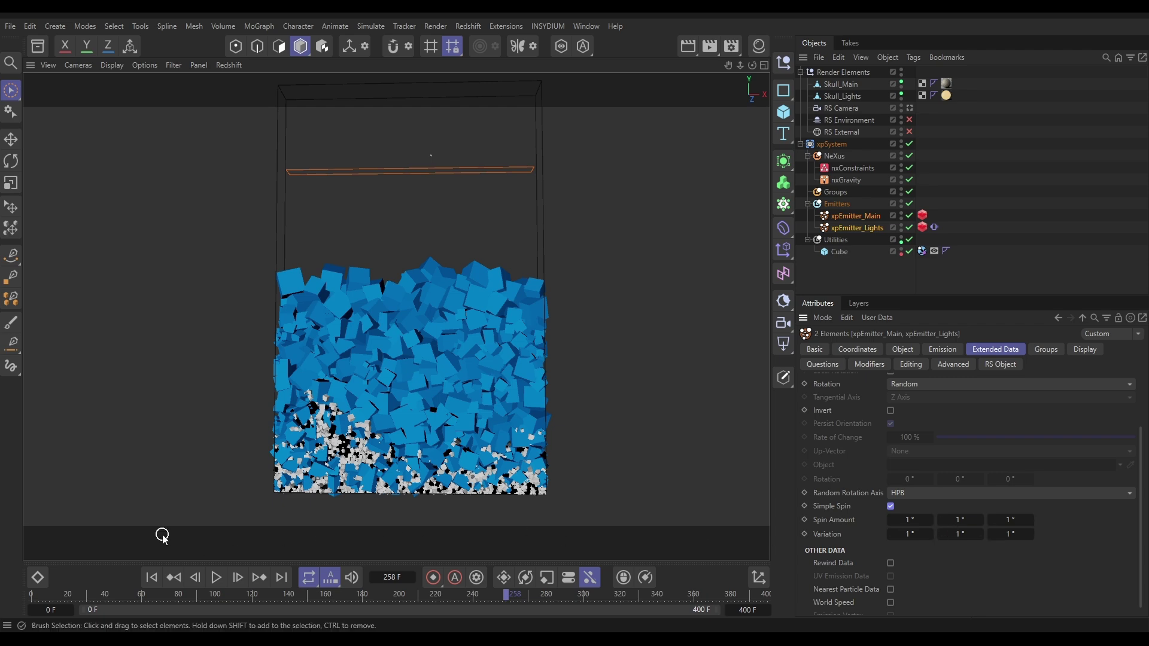
{"action": "left_click", "coordinate": [152, 577]}
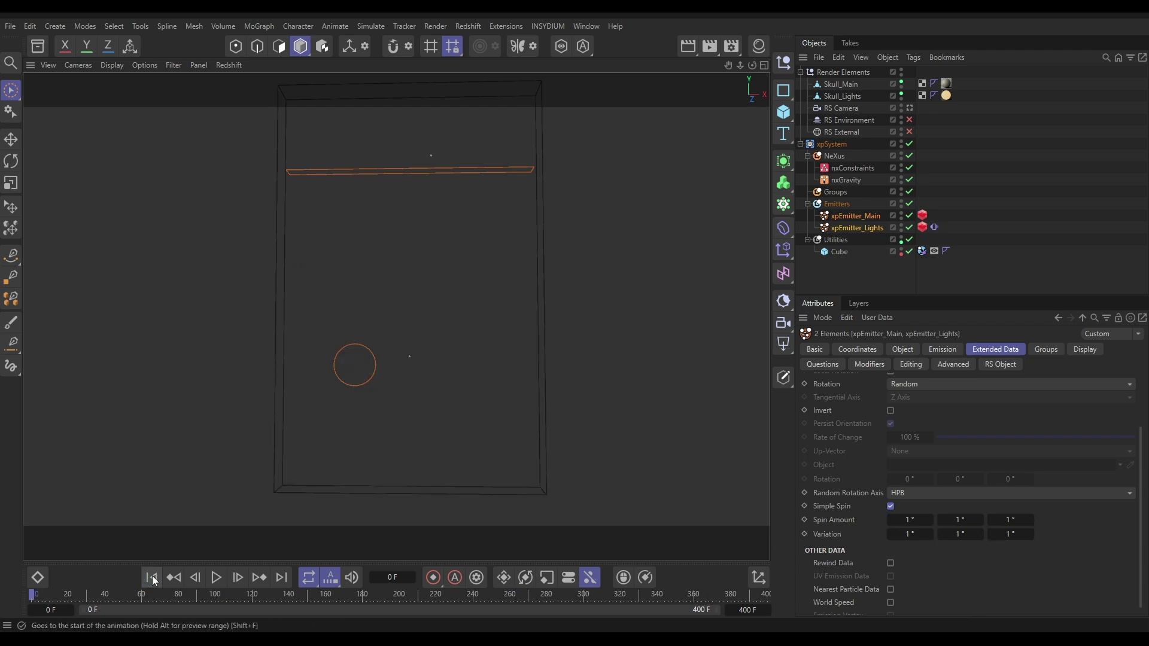
{"action": "left_click", "coordinate": [216, 578]}
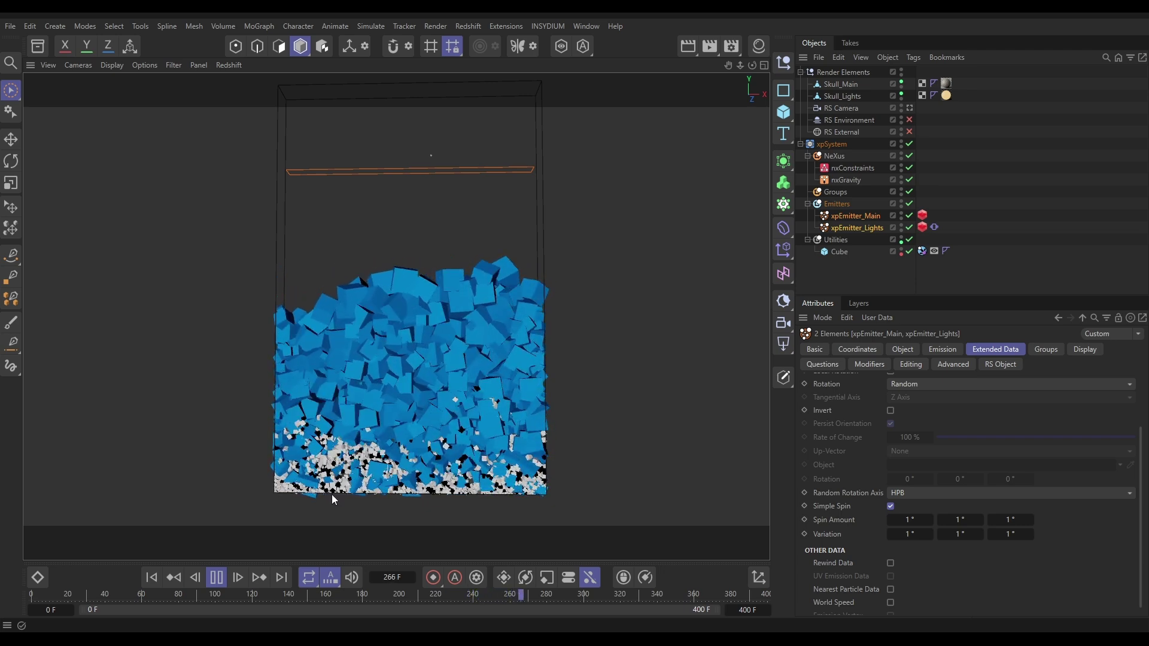
- Pause playback and set every Spin Amount and Variation field to 5°
{"action": "left_click", "coordinate": [216, 577]}
{"action": "left_click", "coordinate": [909, 520]}
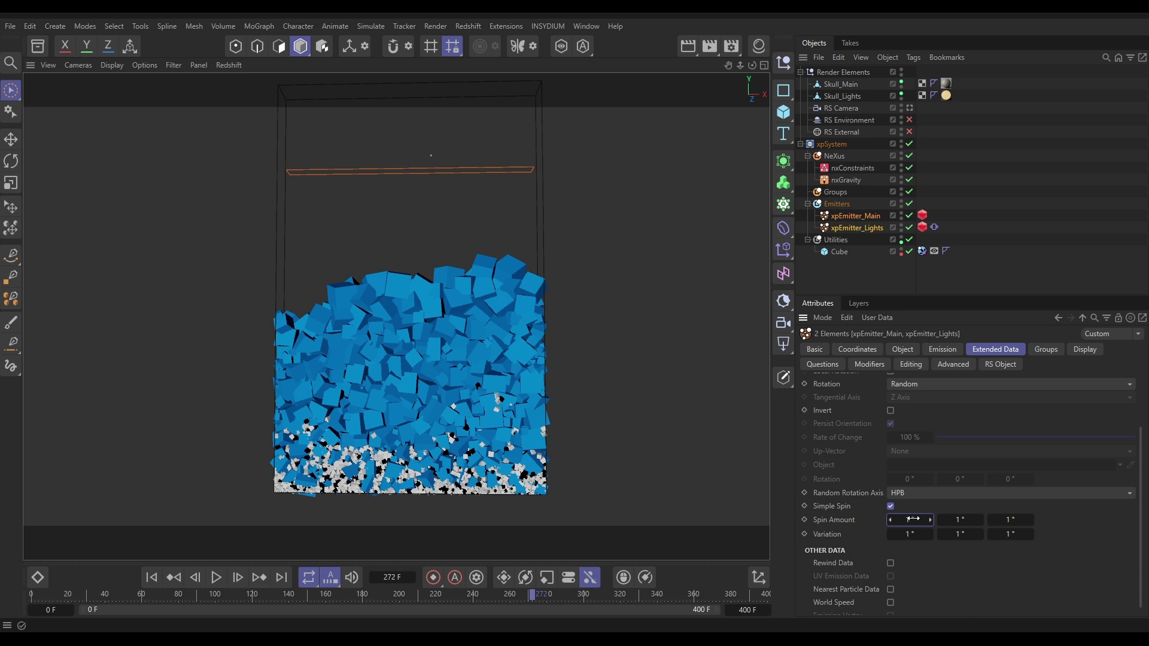
{"action": "type", "text": "5"}
{"action": "key", "text": "Tab"}
{"action": "type", "text": "5"}
{"action": "key", "text": "Tab"}
{"action": "type", "text": "5"}
{"action": "key", "text": "Tab"}
{"action": "type", "text": "5"}
{"action": "key", "text": "Tab"}
{"action": "type", "text": "5\t5"}
{"action": "key", "text": "Return"}
- Replay the stronger spin from the start and pause at frame 192
{"action": "left_click", "coordinate": [152, 578]}
{"action": "left_click", "coordinate": [216, 578]}
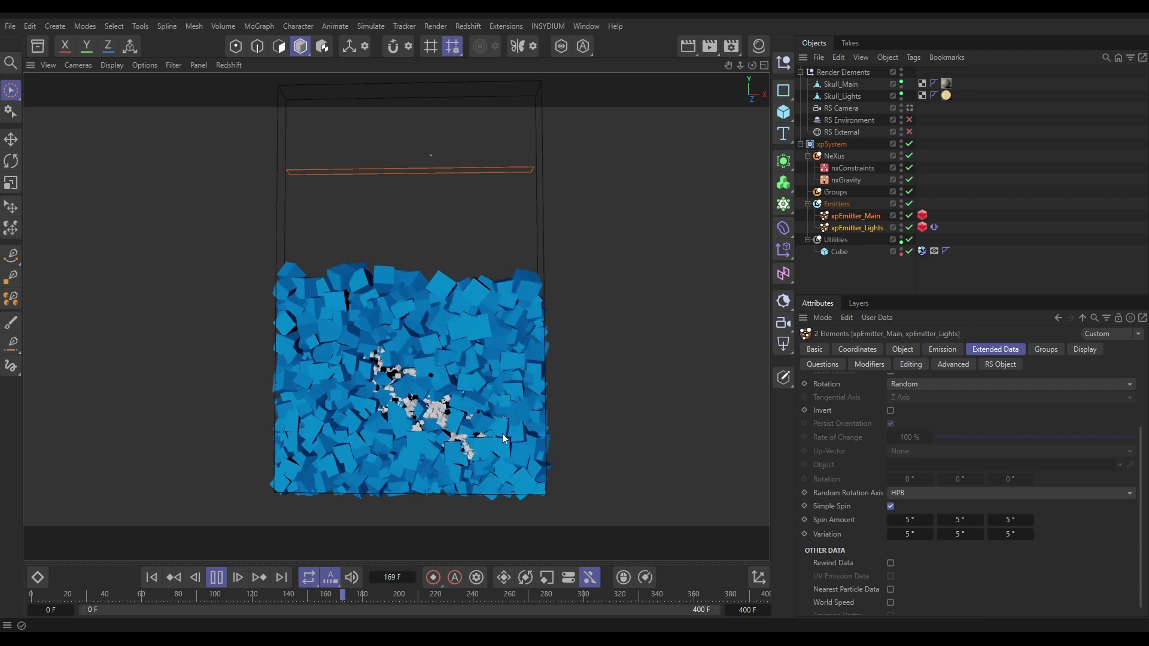
{"action": "left_click", "coordinate": [216, 577]}
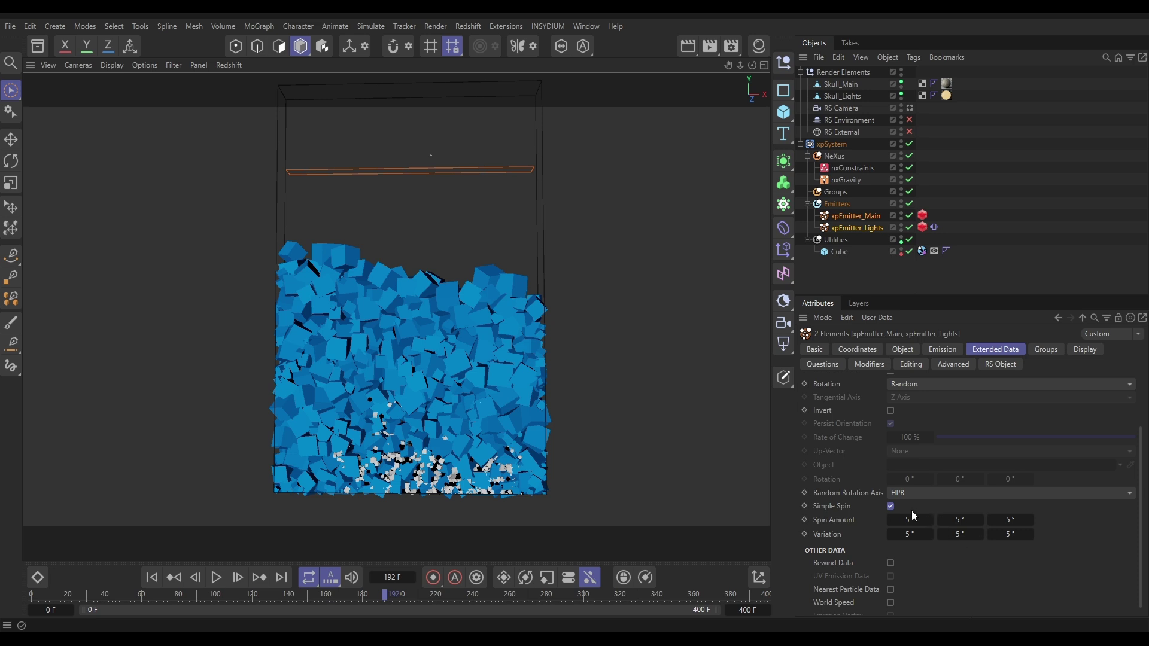
- Switch Simple Spin off for both emitters and bring up the INSYDIUM menu
{"action": "left_click", "coordinate": [890, 507]}
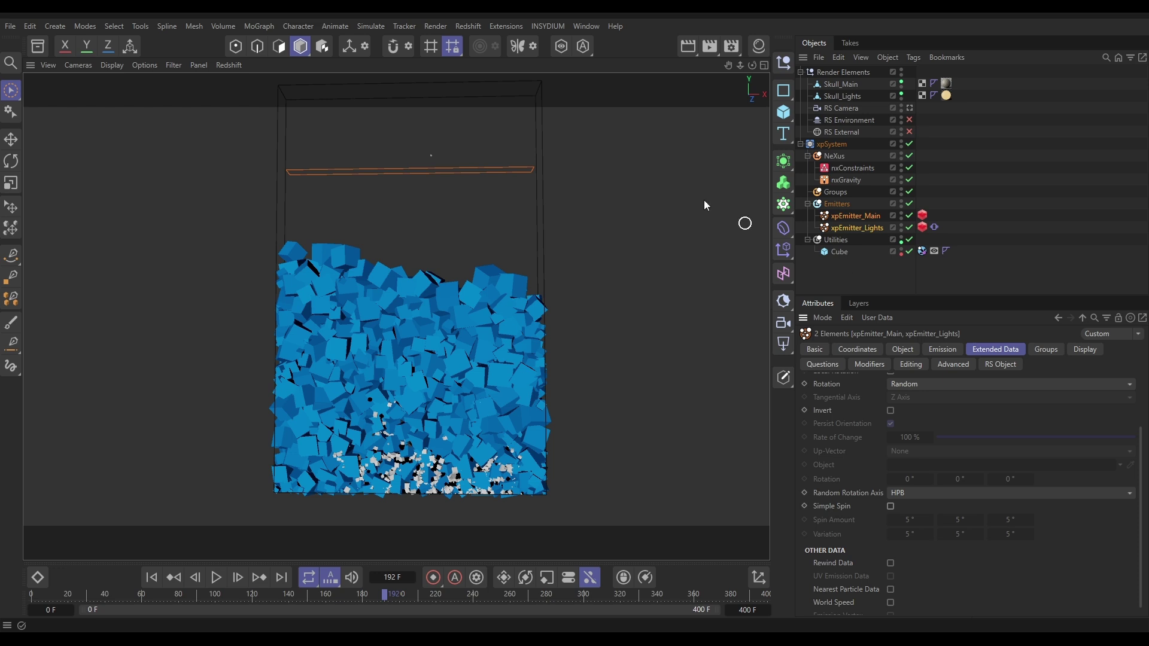
{"action": "left_click", "coordinate": [539, 26]}
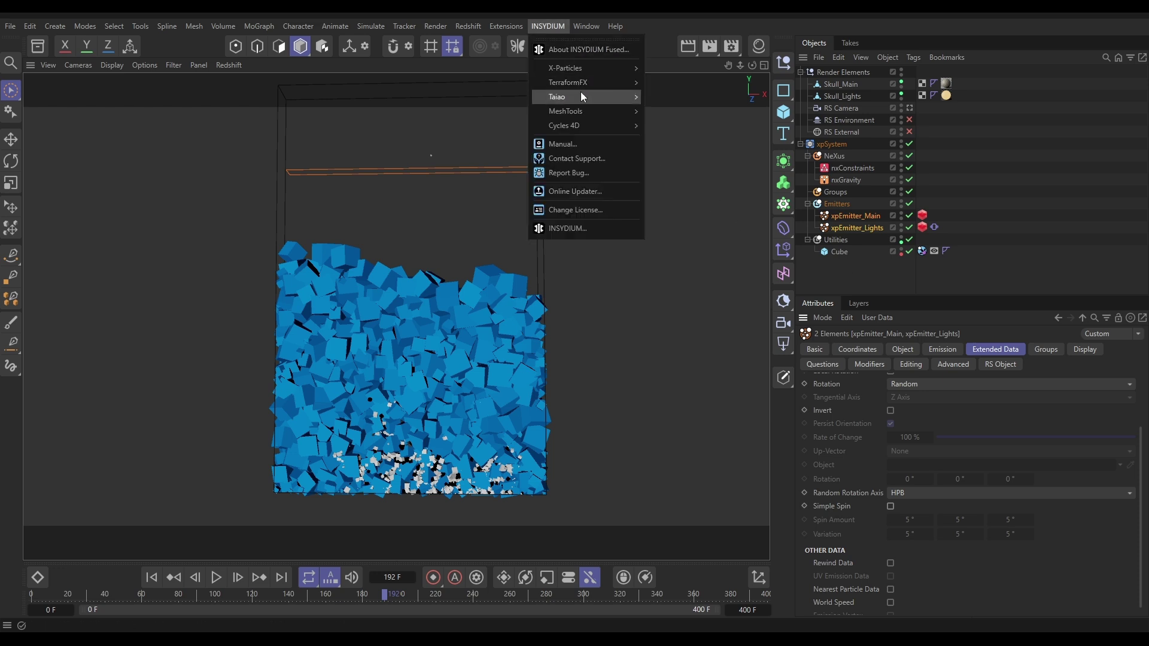
- Add an xpSpin modifier from X-Particles > Modifiers > Motion and show its object properties
{"action": "mouse_move", "coordinate": [589, 68]}
{"action": "mouse_move", "coordinate": [674, 206]}
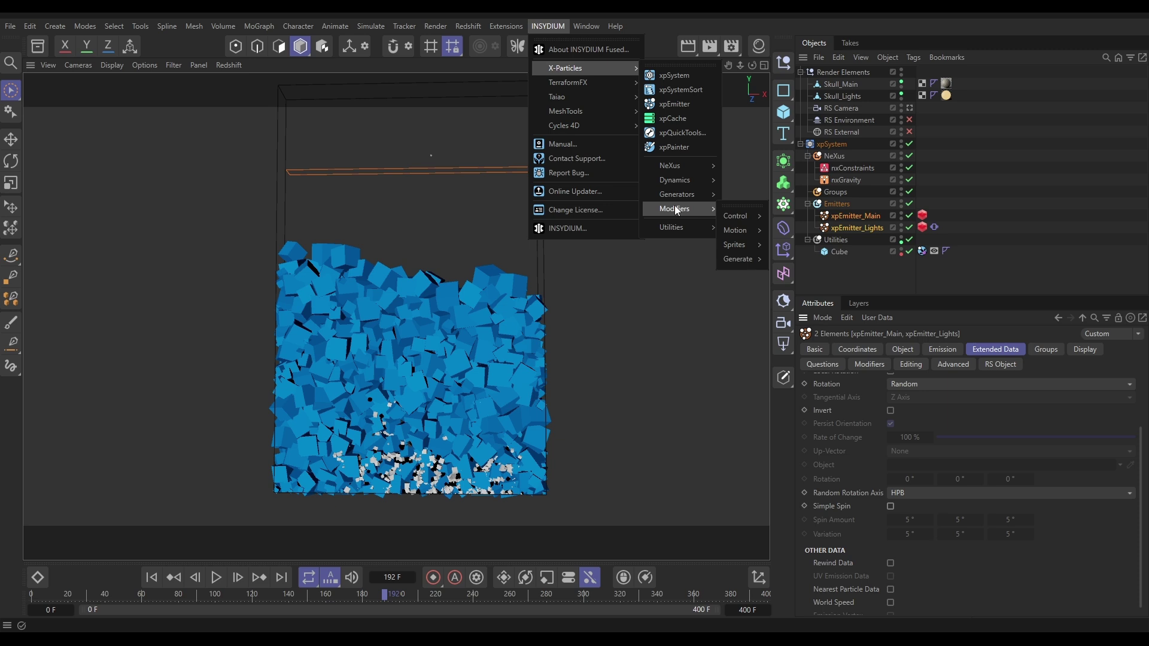
{"action": "mouse_move", "coordinate": [745, 229]}
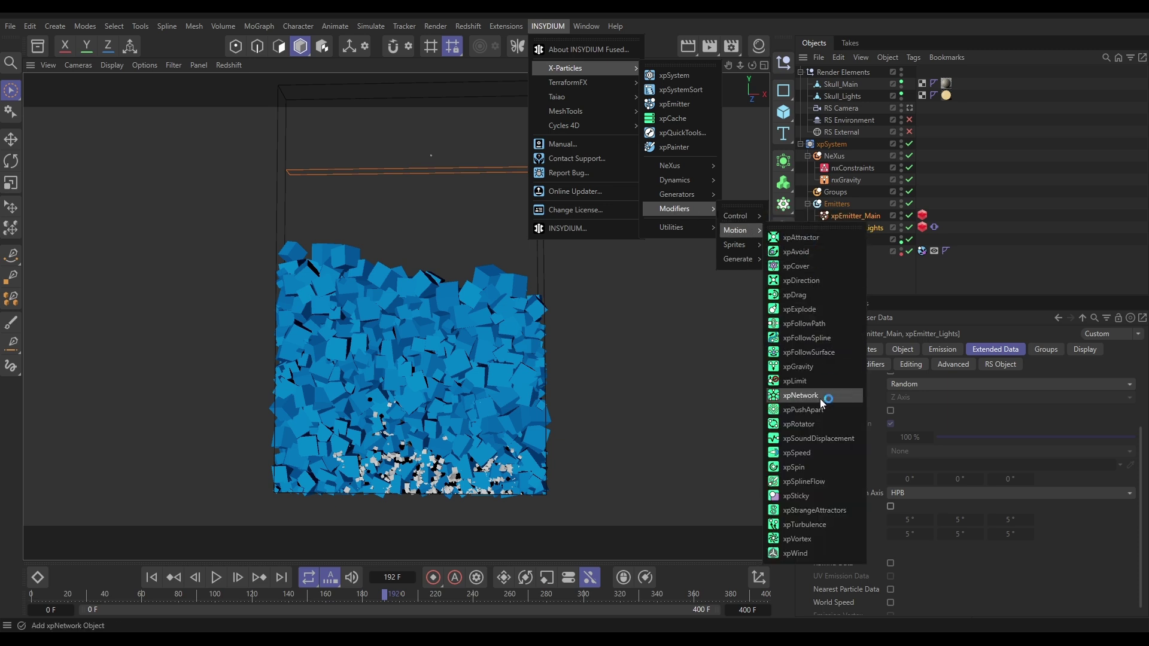
{"action": "left_click", "coordinate": [798, 471]}
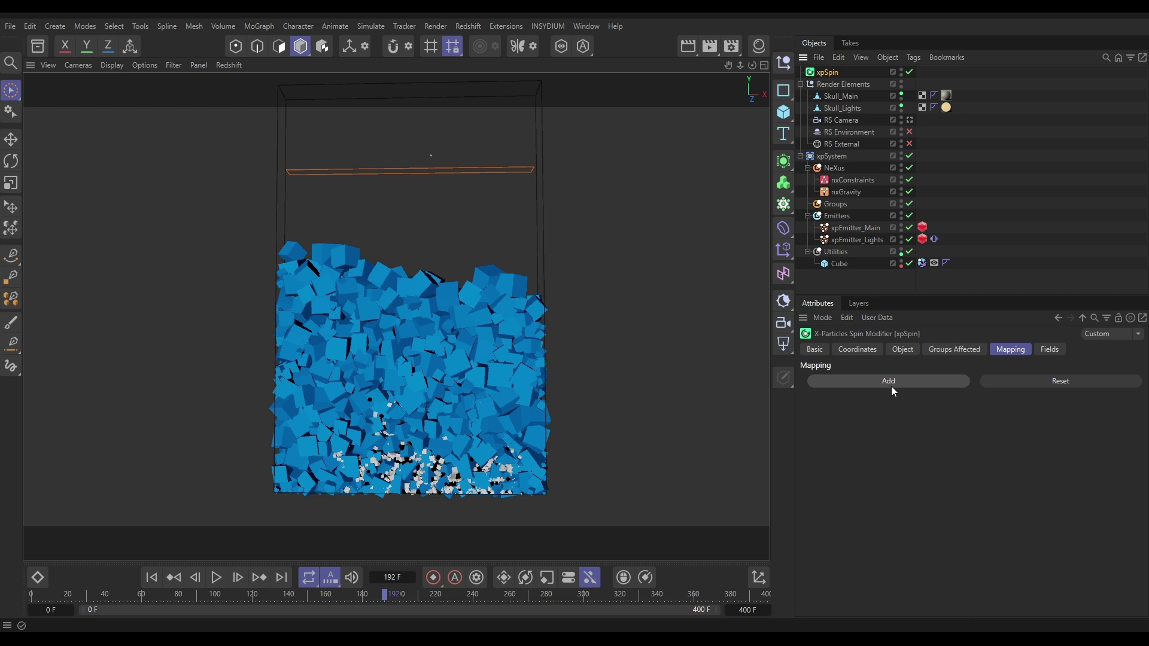
{"action": "left_click", "coordinate": [892, 351]}
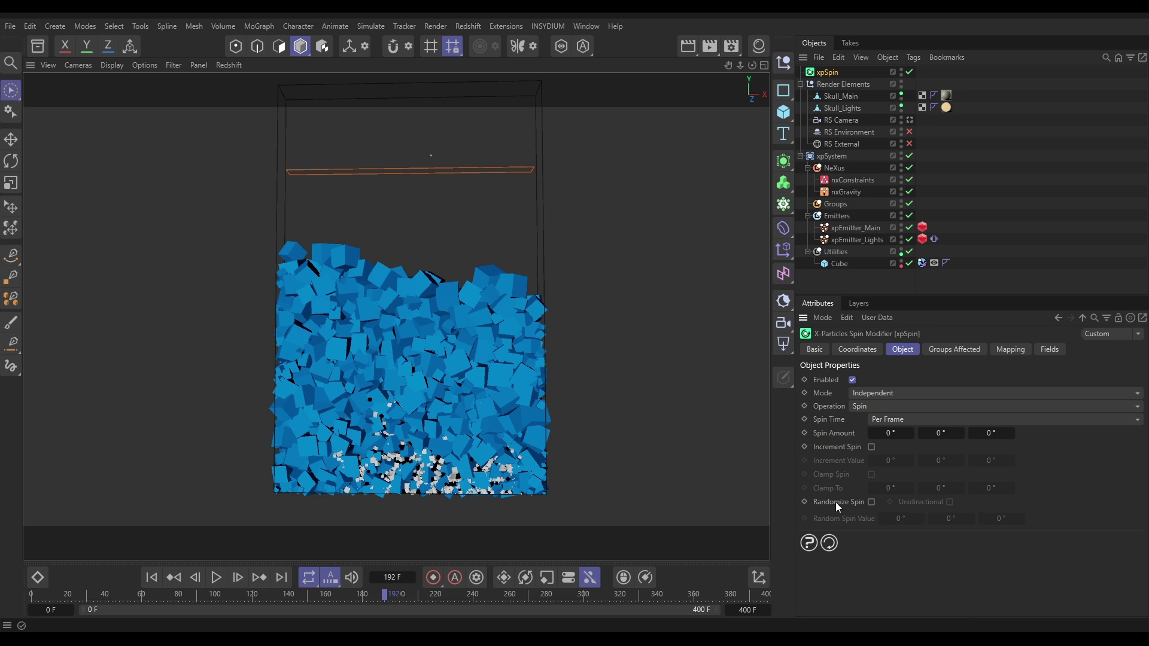
- Enable Randomize Spin with Unidirectional and set Random Spin Value to 5° on each axis
{"action": "left_click", "coordinate": [872, 503]}
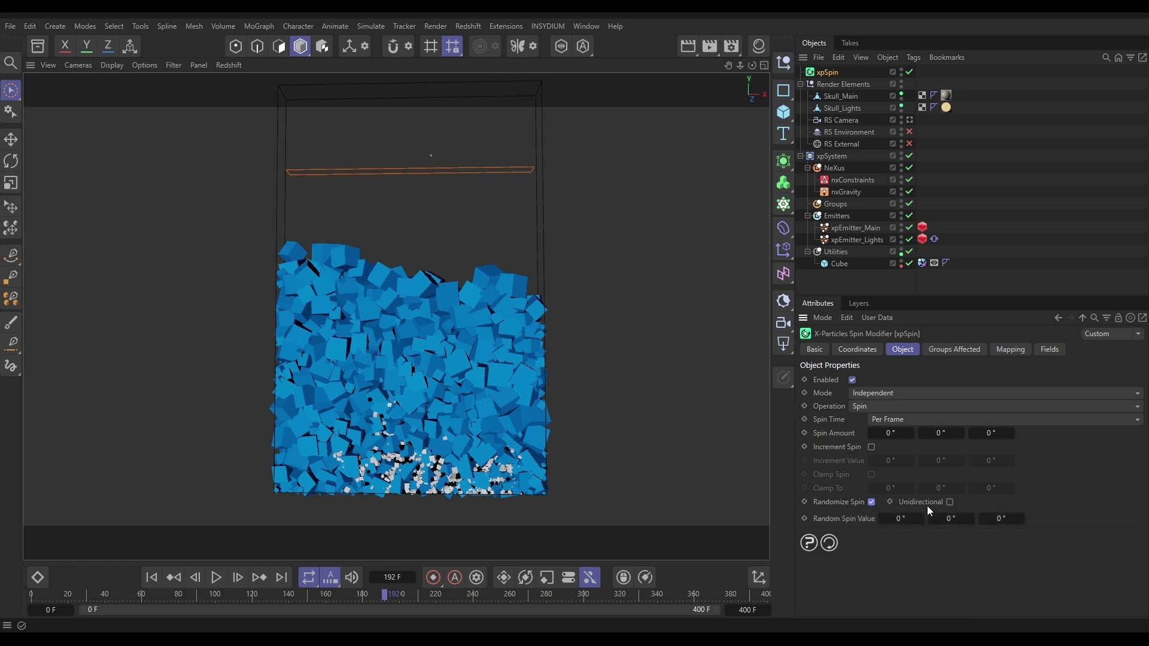
{"action": "left_click", "coordinate": [949, 502]}
{"action": "left_click", "coordinate": [901, 518]}
{"action": "type", "text": "5"}
{"action": "key", "text": "Tab"}
{"action": "type", "text": "5"}
{"action": "key", "text": "Tab"}
{"action": "type", "text": "5"}
{"action": "key", "text": "Return"}
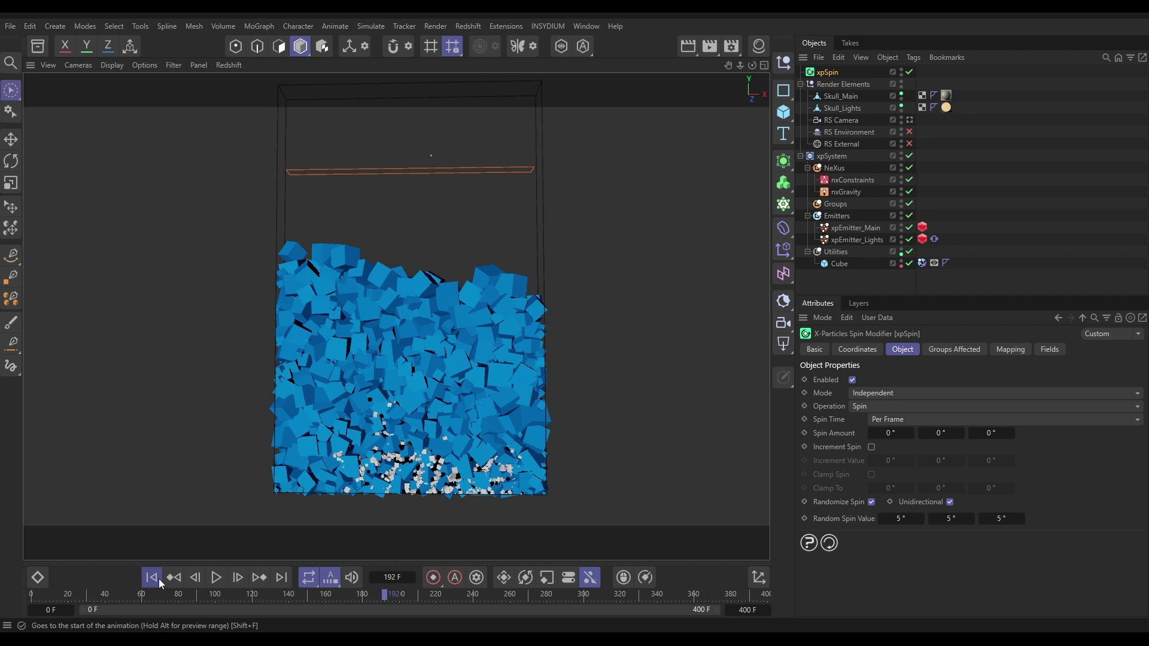
- Replay the simulation from the start and pause at frame 187
{"action": "left_click", "coordinate": [153, 578]}
{"action": "left_click", "coordinate": [215, 577]}
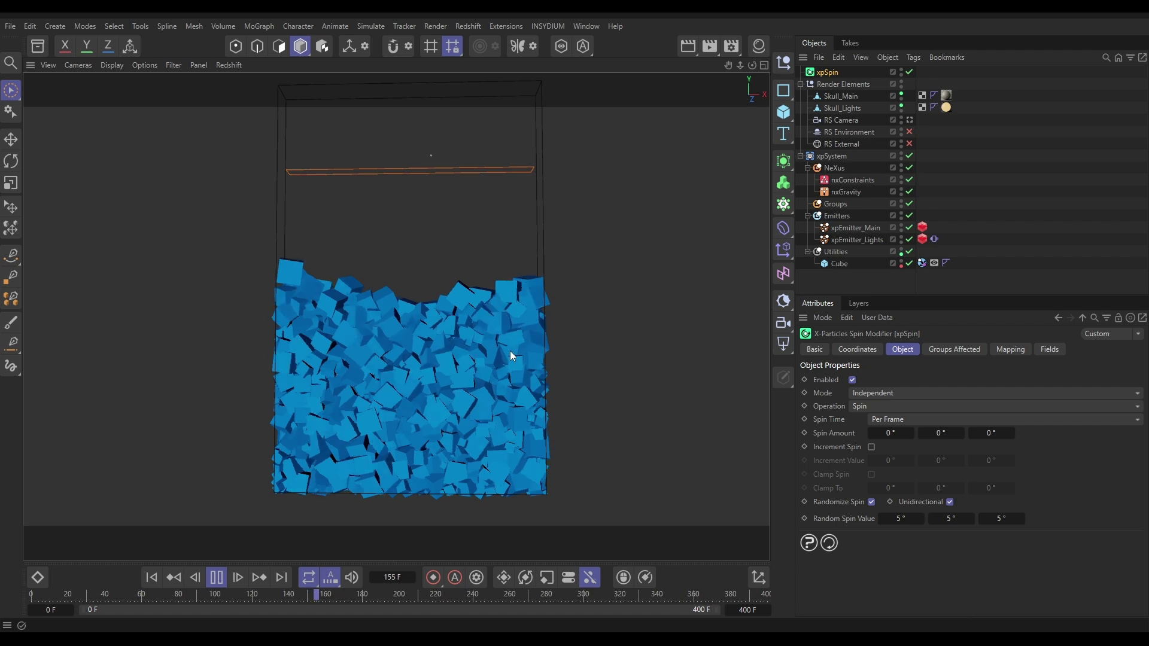
{"action": "left_click", "coordinate": [216, 577]}
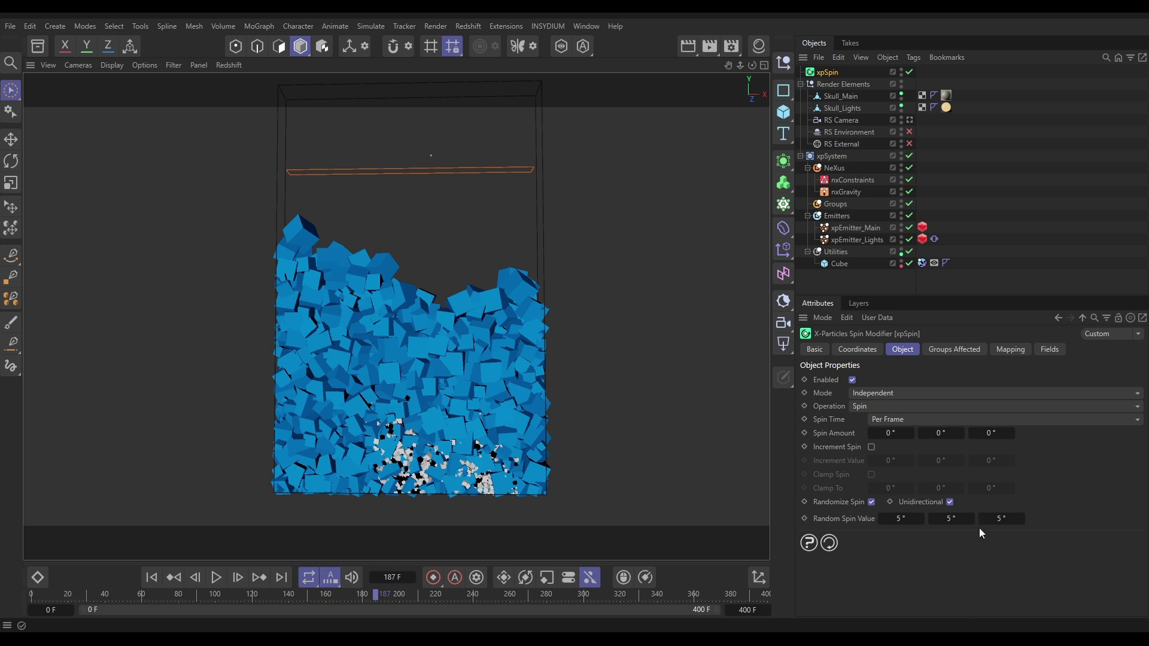
- Add an xpSpin mapping of Random Spin Value to Speed, range 5 cm to 15 cm
{"action": "left_click", "coordinate": [1009, 349]}
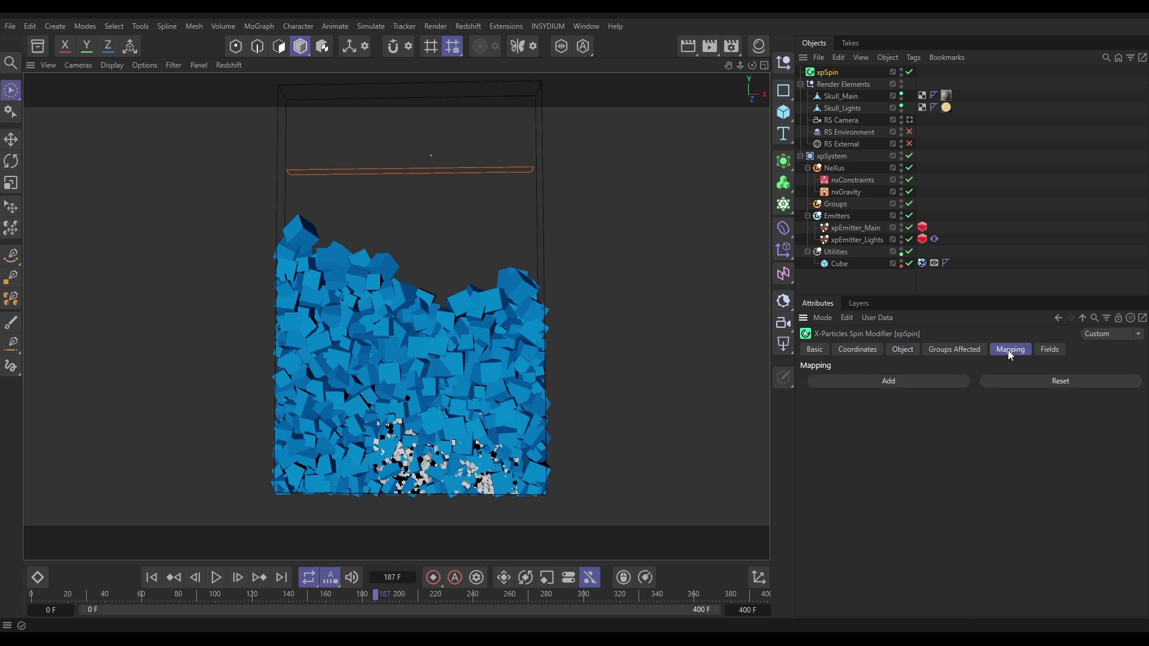
{"action": "left_click", "coordinate": [888, 383]}
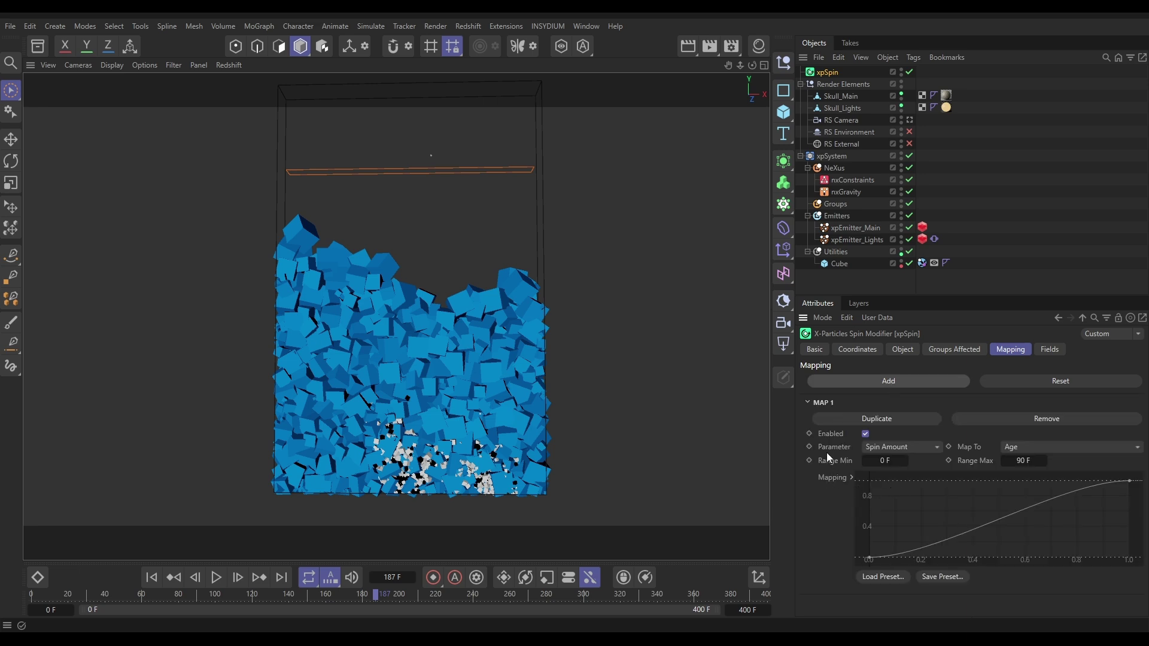
{"action": "left_click", "coordinate": [887, 447]}
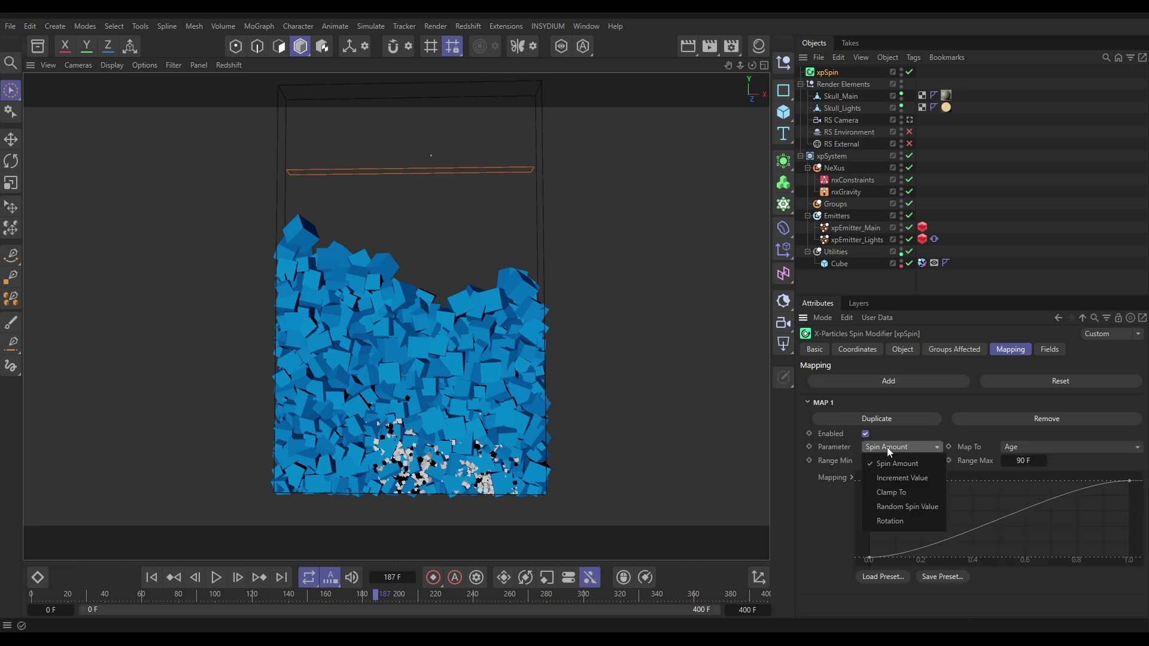
{"action": "left_click", "coordinate": [923, 509]}
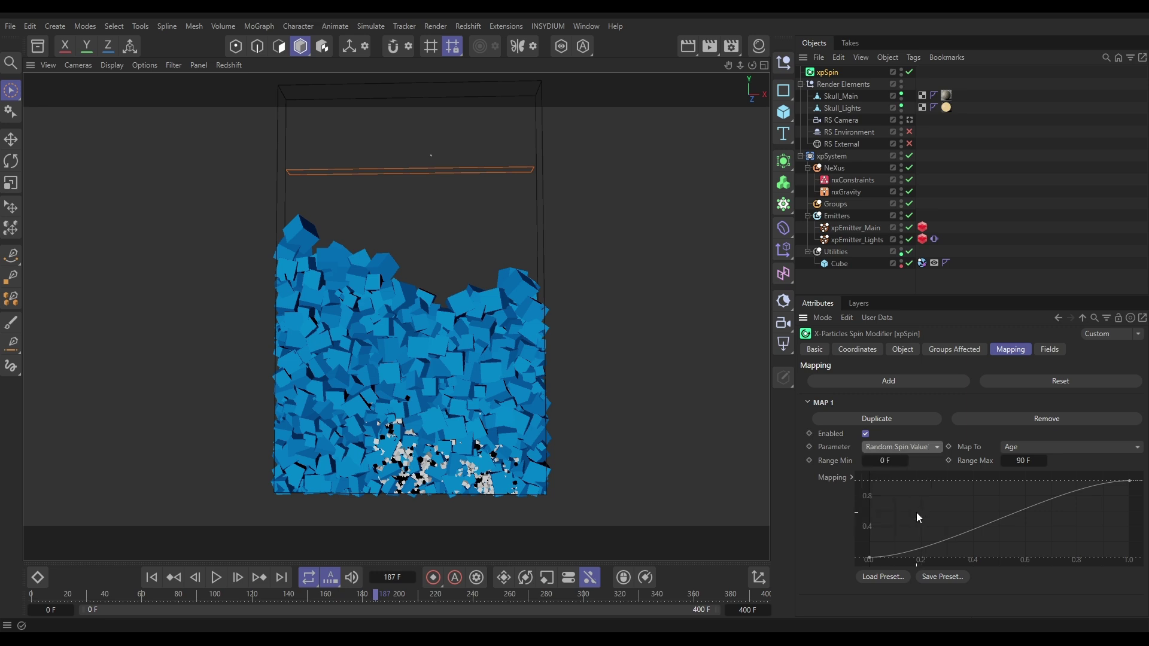
{"action": "left_click", "coordinate": [1028, 449]}
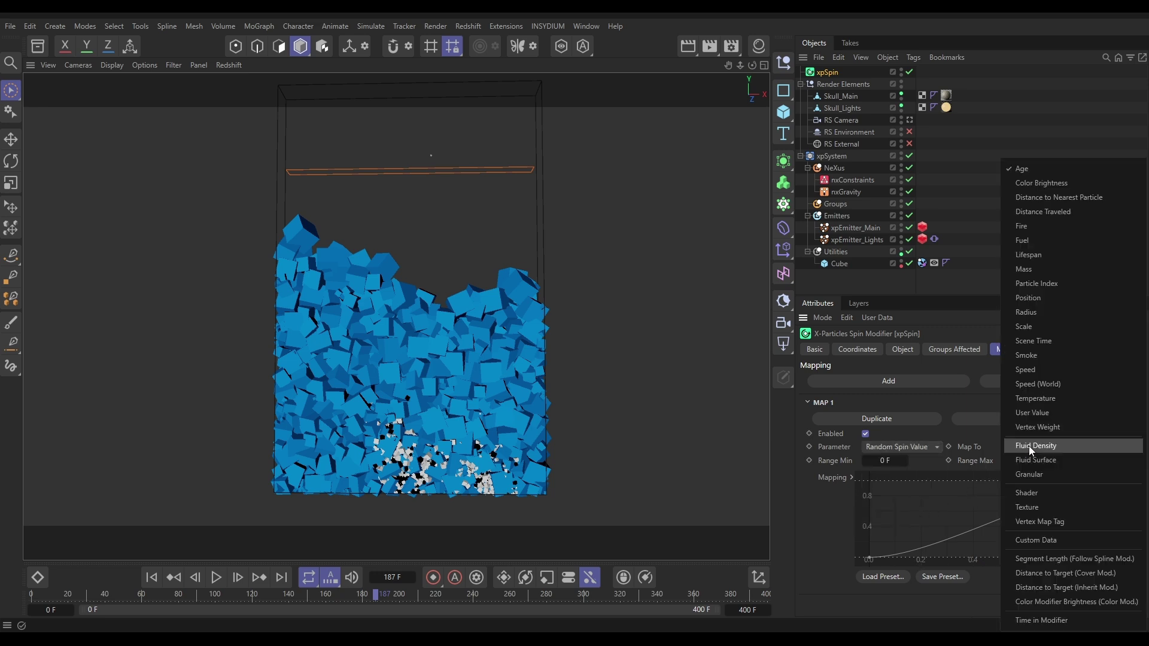
{"action": "left_click", "coordinate": [1024, 371]}
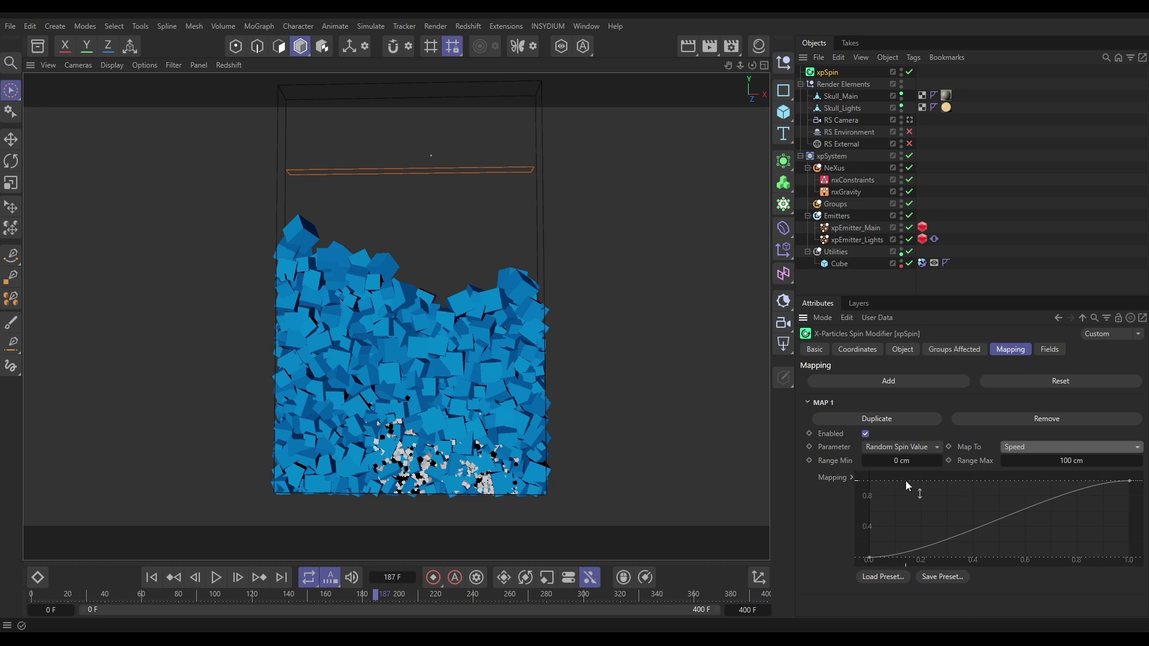
{"action": "key", "text": "Tab"}
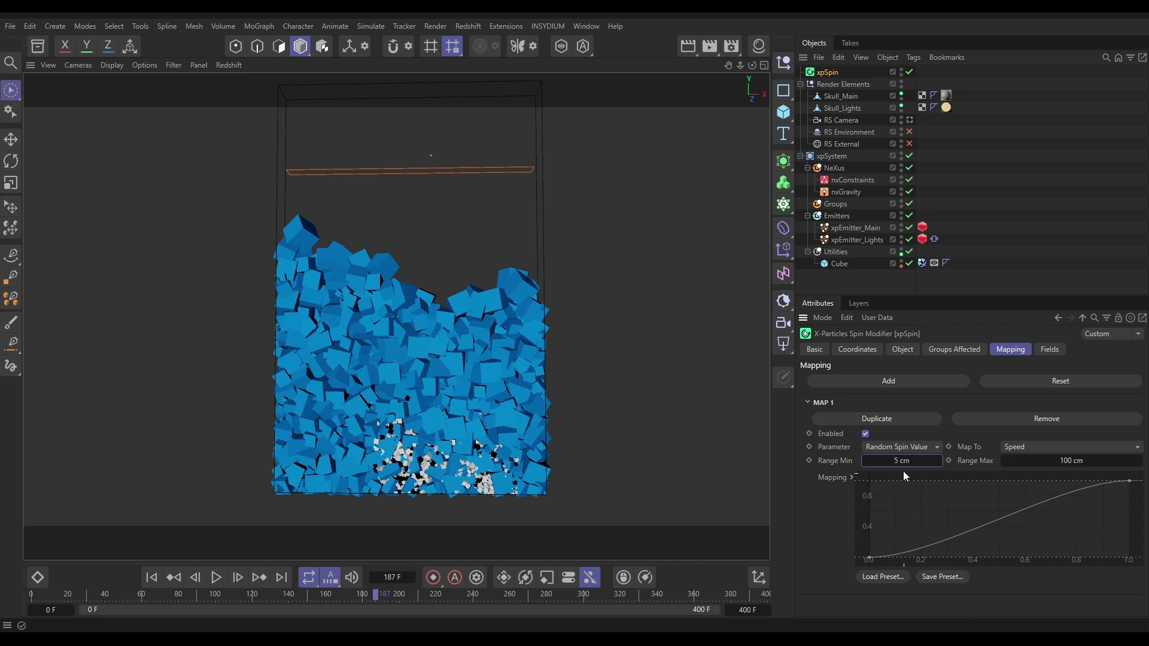
{"action": "key", "text": "Tab"}
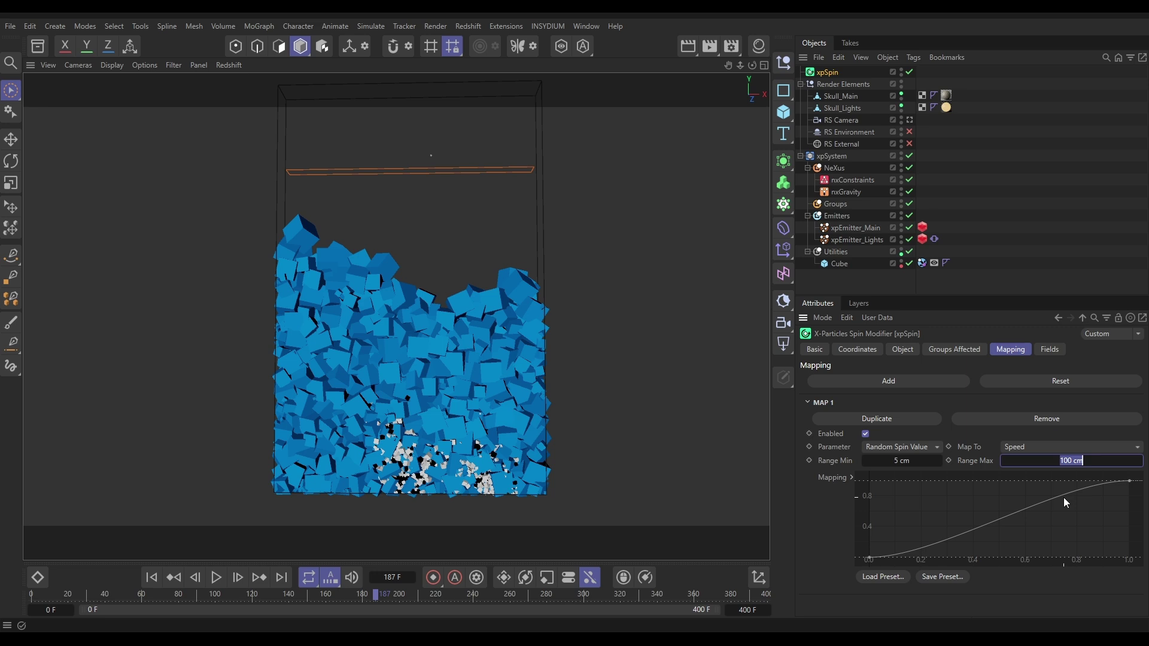
{"action": "type", "text": "15"}
- Replay the simulation from frame 0 with the speed mapping, then pause it
{"action": "left_click", "coordinate": [151, 577]}
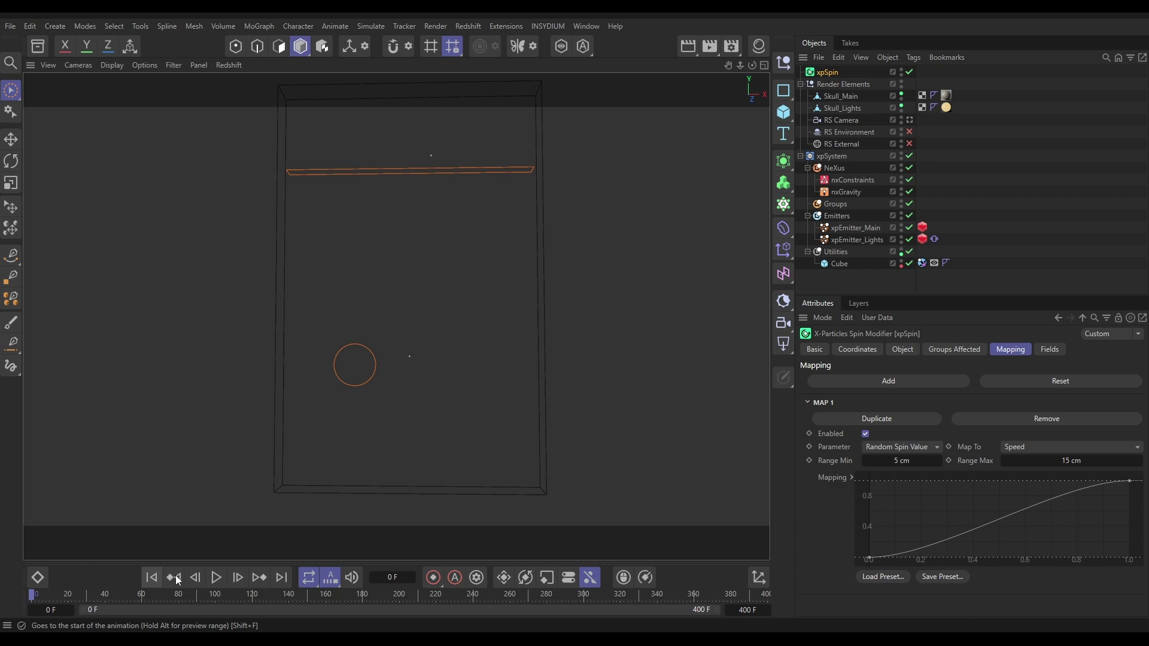
{"action": "left_click", "coordinate": [216, 577]}
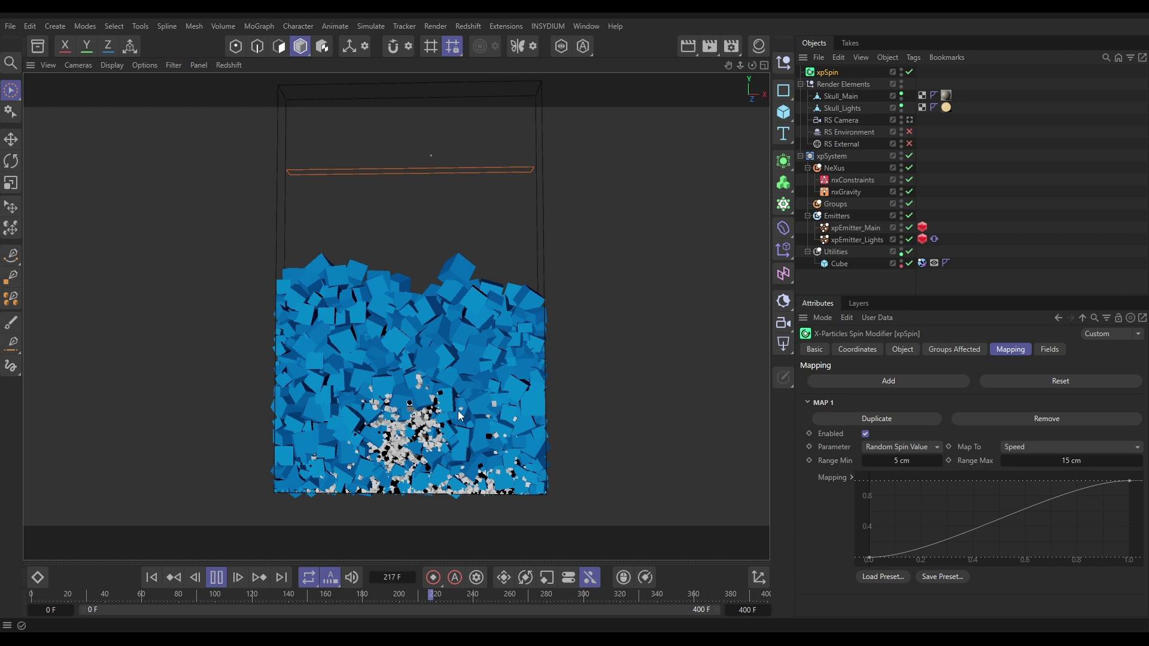
{"action": "left_click", "coordinate": [217, 578]}
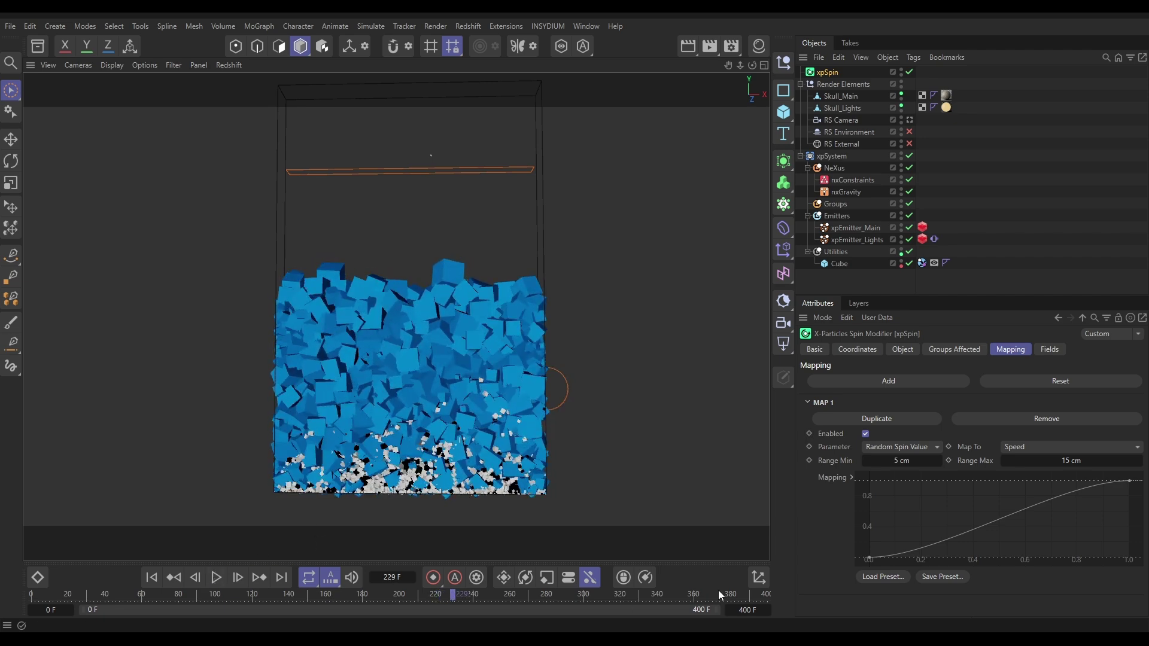
- Change Range Min to 8 cm and replay from the start, stopping at frame 255
{"action": "left_click", "coordinate": [898, 461]}
{"action": "type", "text": "8"}
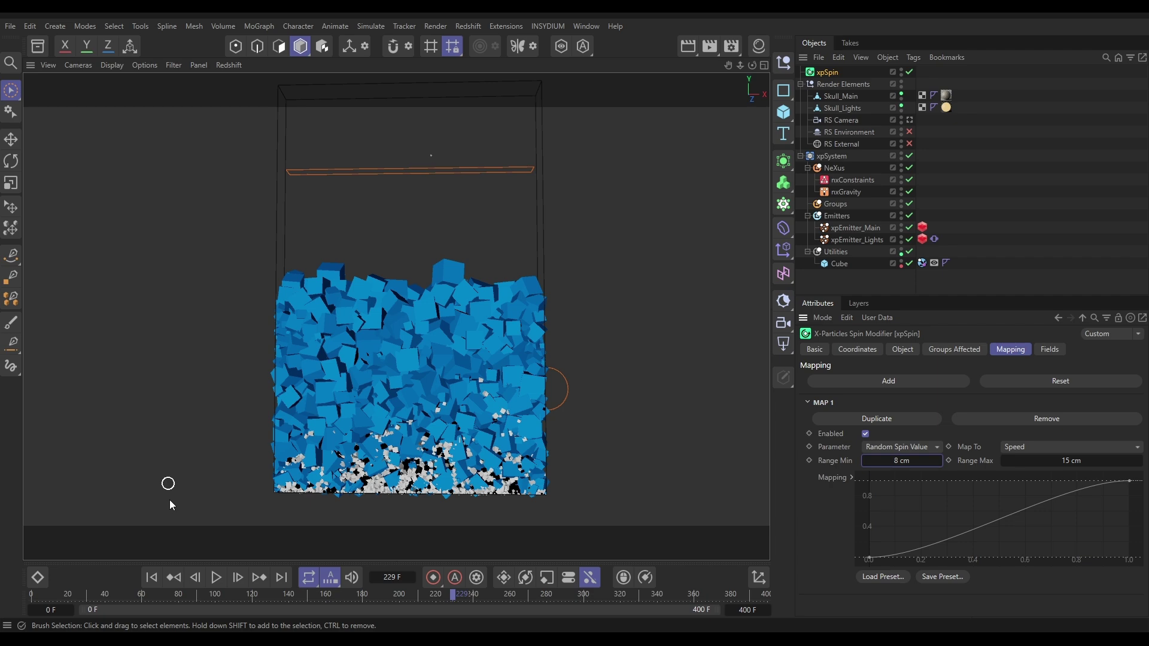
{"action": "left_click", "coordinate": [153, 578]}
{"action": "left_click", "coordinate": [215, 578]}
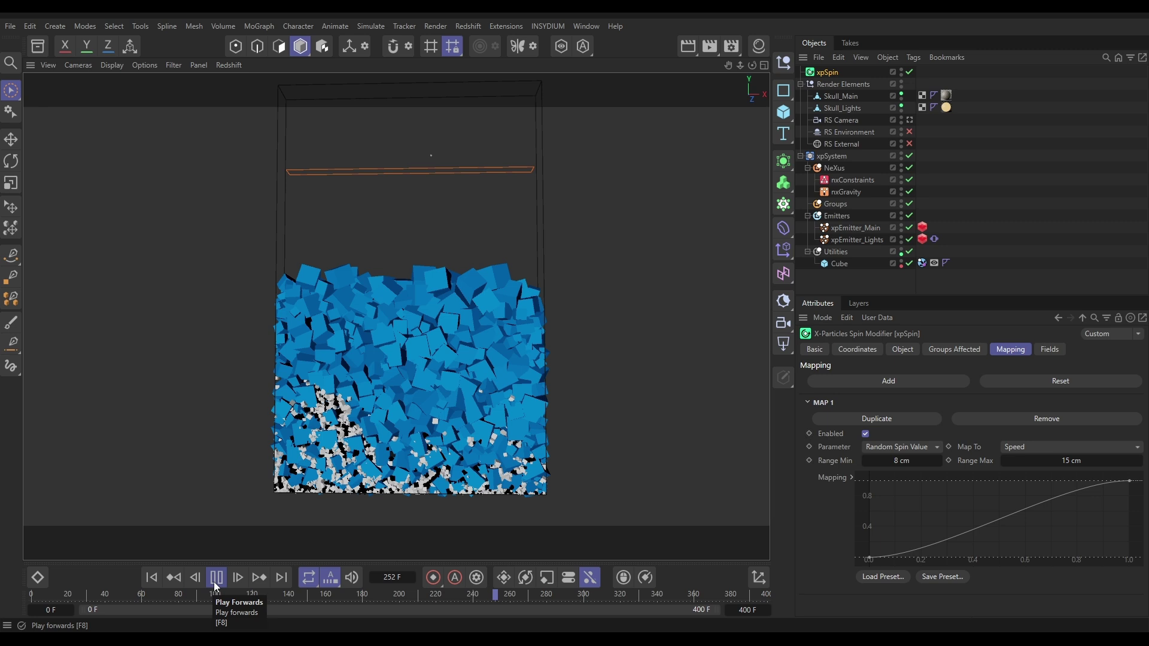
{"action": "left_click", "coordinate": [216, 577]}
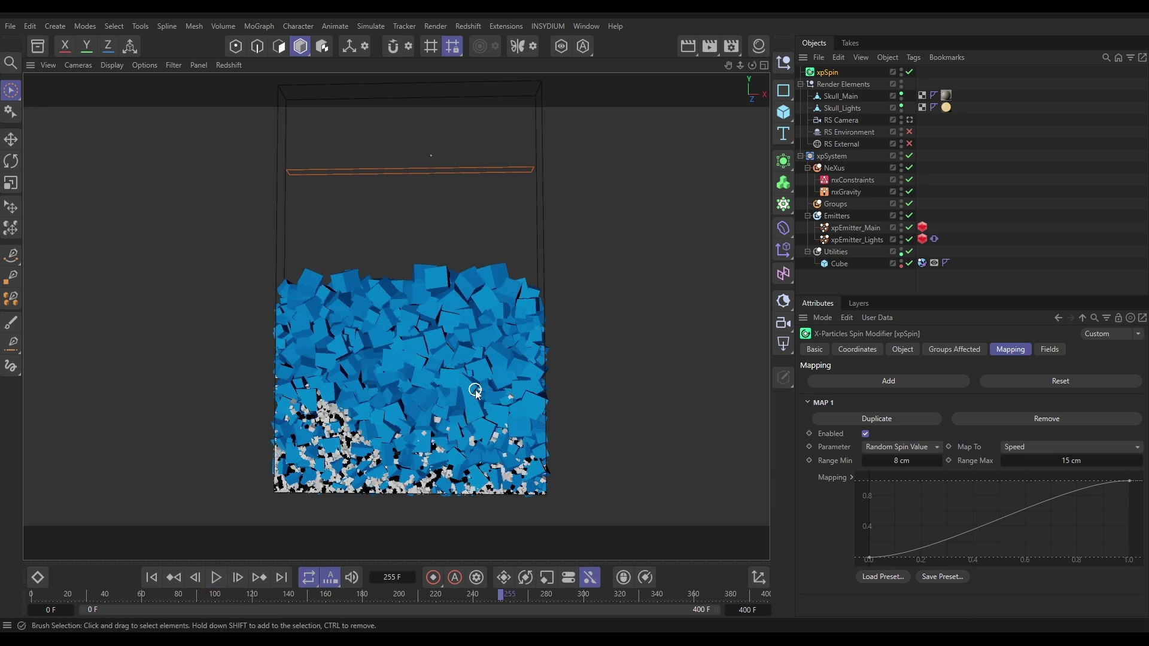
- Open the Redshift RenderView, select xpEmitter_Main's RS Object tag, and render frame 255 in an enlarged window
{"action": "left_click", "coordinate": [468, 27]}
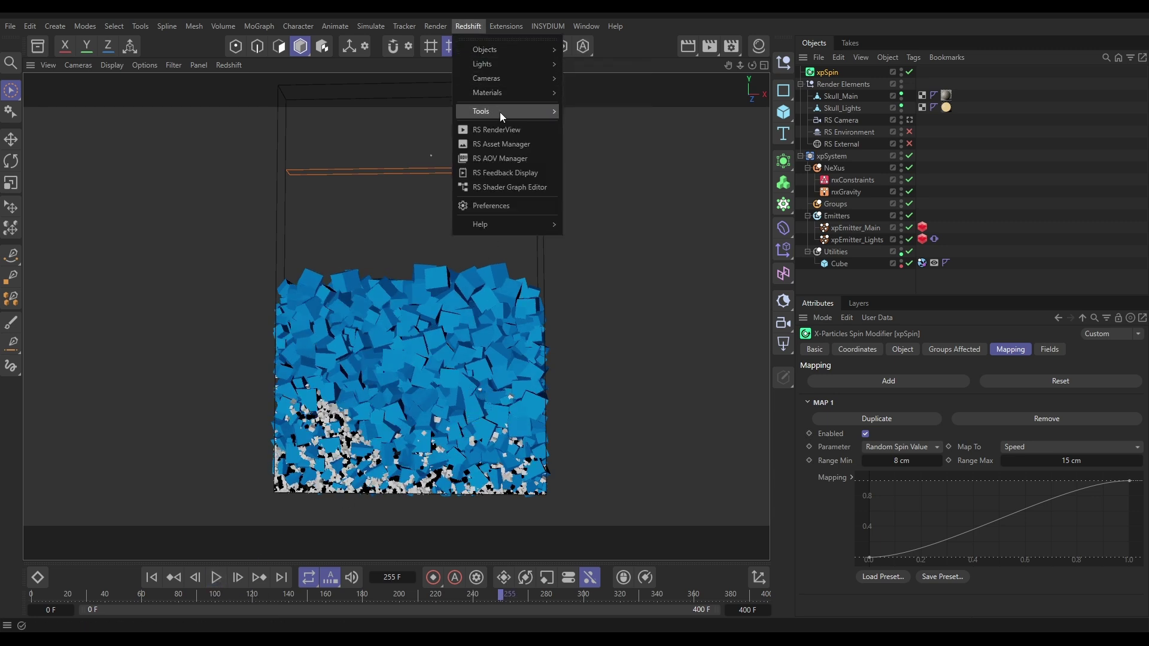
{"action": "left_click", "coordinate": [496, 129]}
{"action": "left_click_drag", "start_coordinate": [817, 127], "coordinate": [534, 125]}
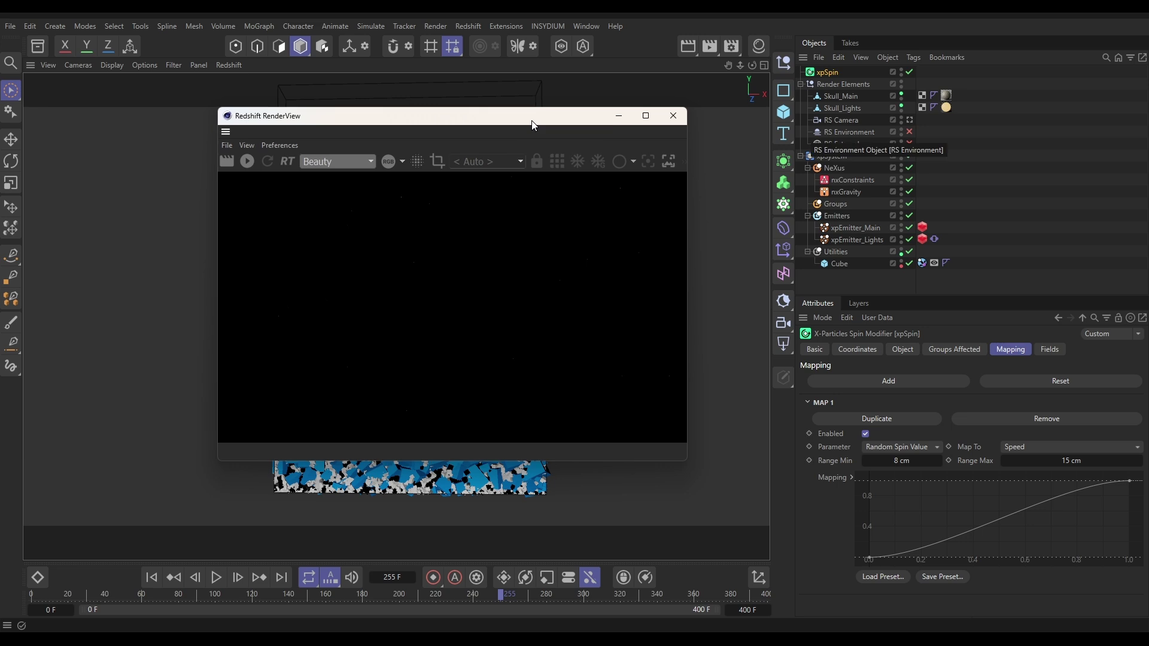
{"action": "left_click", "coordinate": [922, 229]}
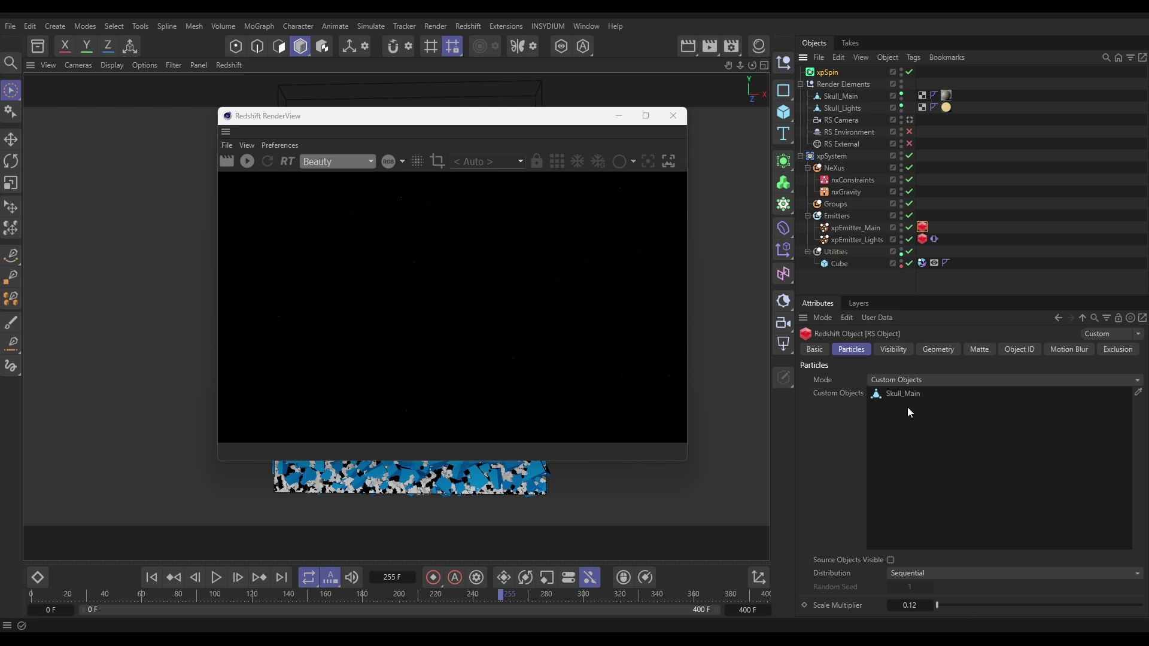
{"action": "left_click_drag", "start_coordinate": [386, 129], "coordinate": [278, 51]}
{"action": "left_click_drag", "start_coordinate": [580, 385], "coordinate": [762, 524]}
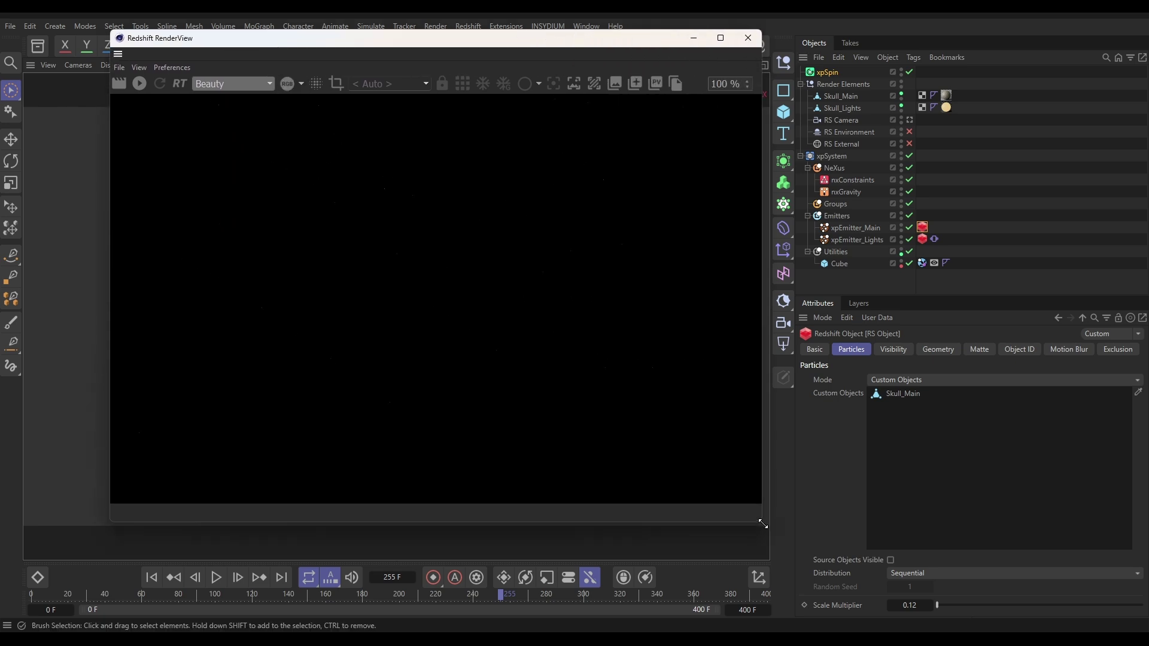
{"action": "left_click", "coordinate": [139, 83]}
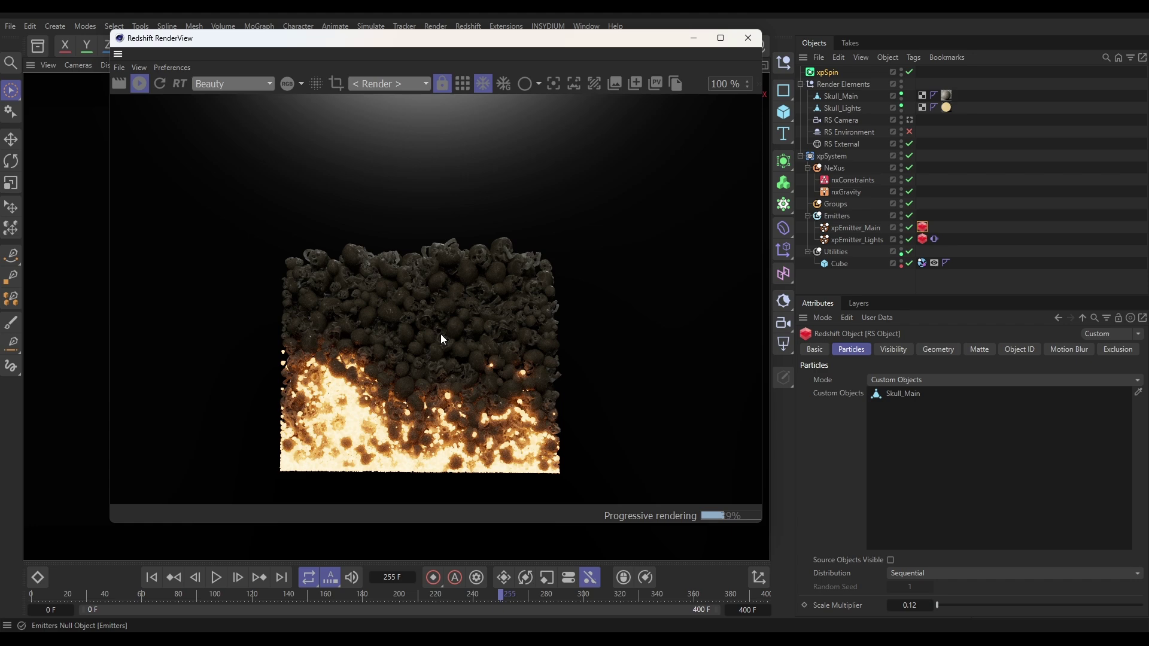
- Close the Redshift RenderView, returning to the viewport at frame 255
{"action": "left_click", "coordinate": [748, 39]}
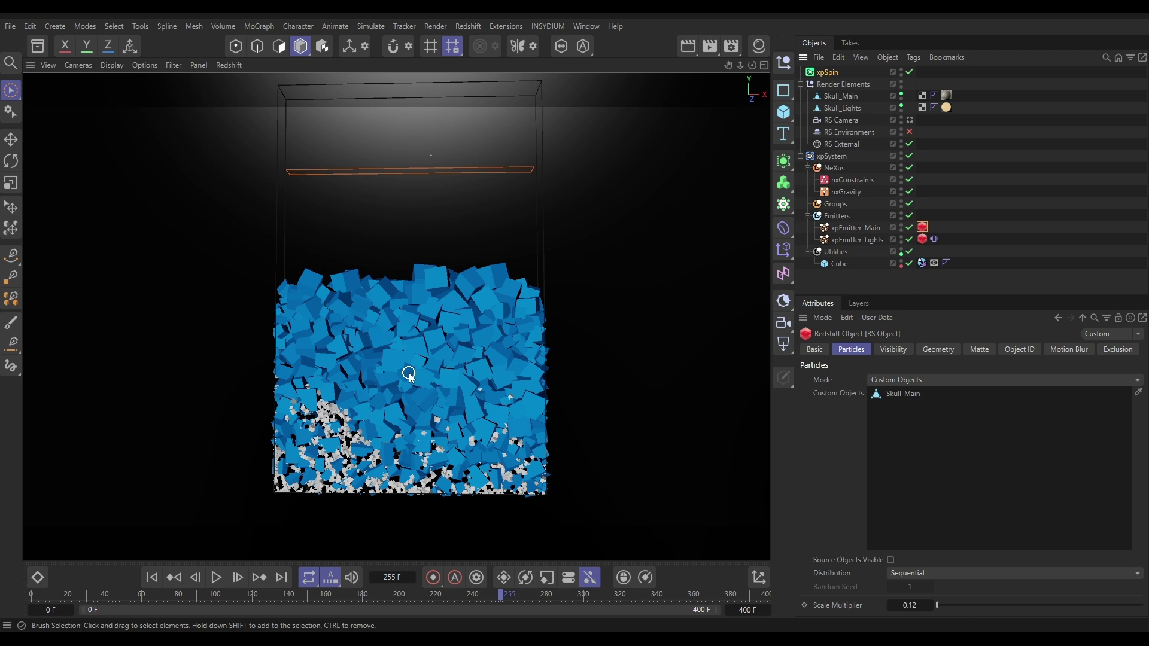